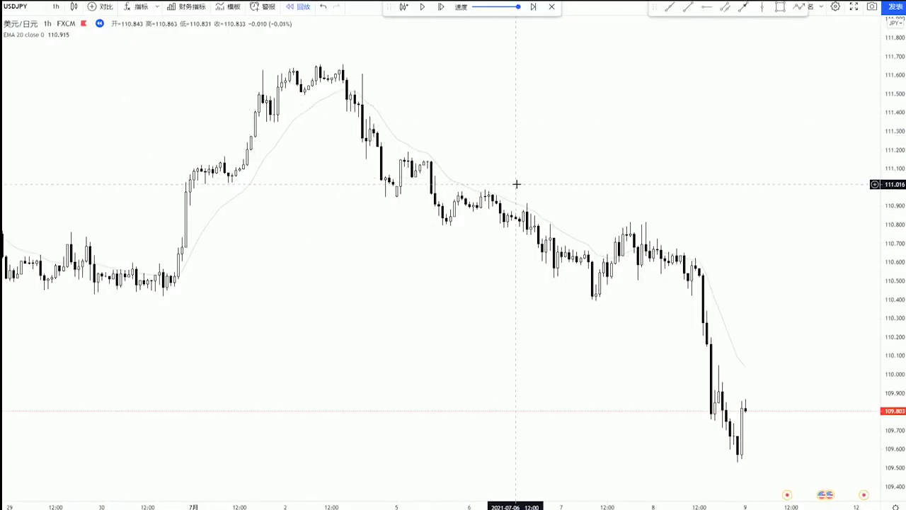
Step: Examine the wider USDJPY hourly price history from late May to early July
{"action": "scroll", "coordinate": [571, 193], "scroll_direction": "down", "scroll_amount": 5}
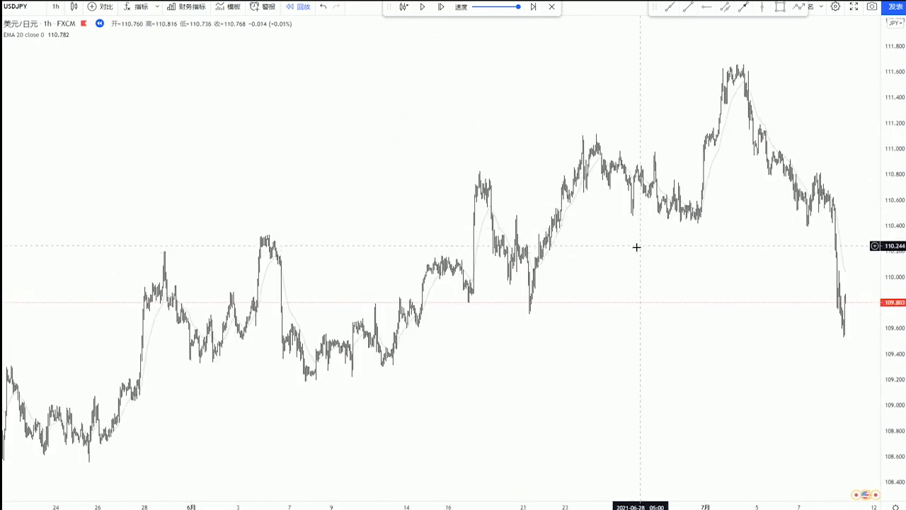
{"action": "left_click_drag", "start_coordinate": [637, 247], "coordinate": [614, 248]}
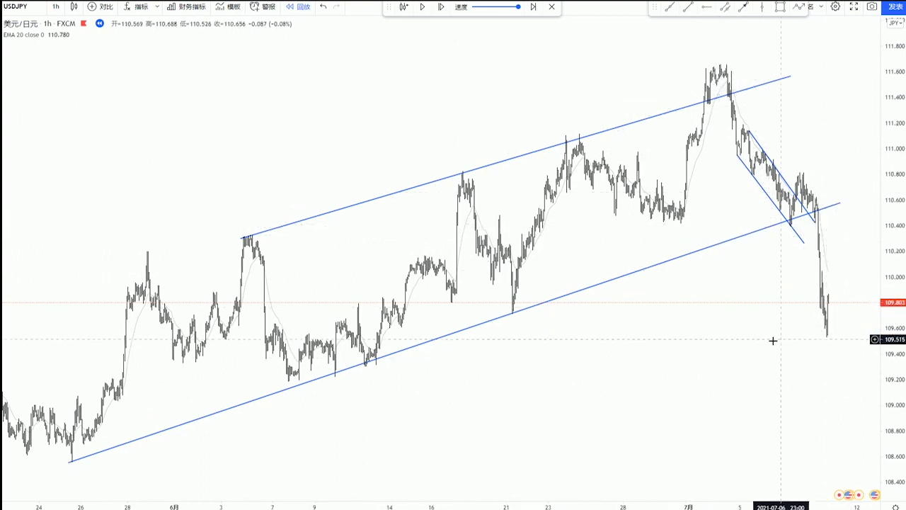
Step: Delete the upper trendline of the large rising channel
{"action": "scroll", "coordinate": [768, 342], "scroll_direction": "up", "scroll_amount": 5}
{"action": "scroll", "coordinate": [716, 363], "scroll_direction": "up", "scroll_amount": 3}
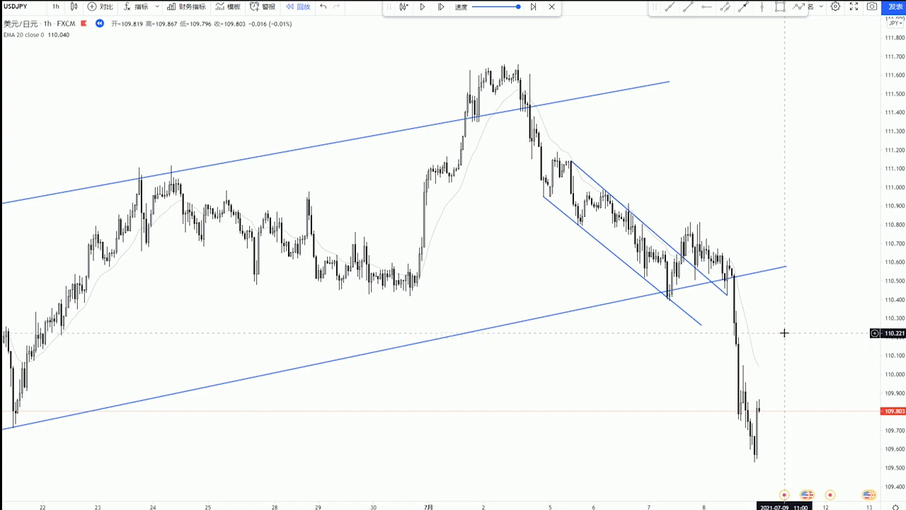
{"action": "scroll", "coordinate": [785, 333], "scroll_direction": "up", "scroll_amount": 4}
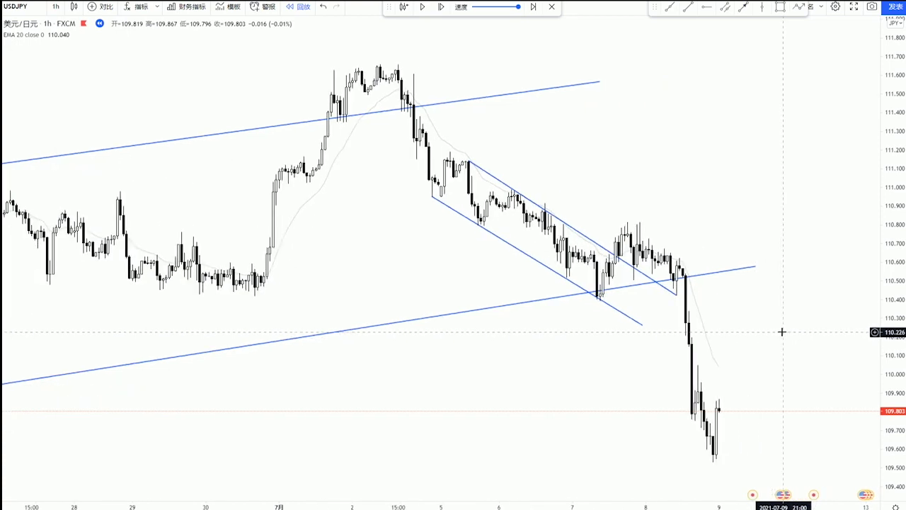
{"action": "scroll", "coordinate": [751, 298], "scroll_direction": "left", "scroll_amount": 4}
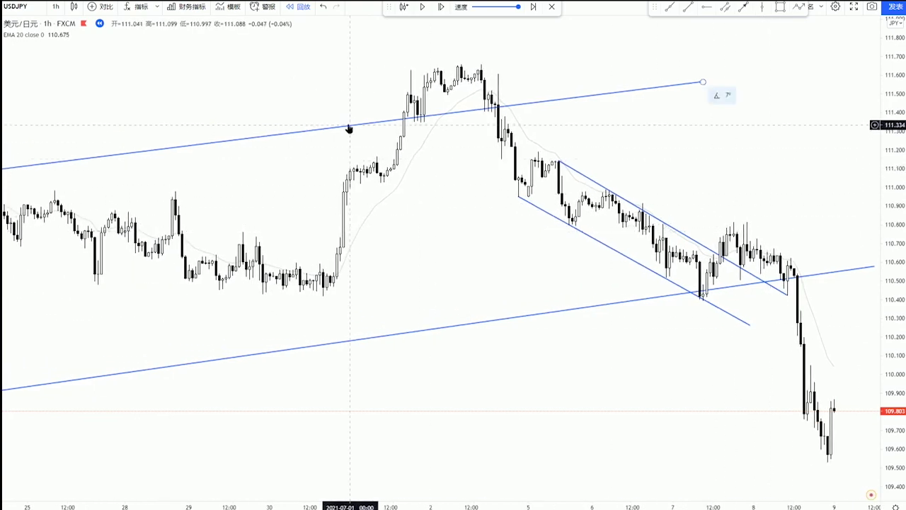
{"action": "key", "text": "Delete"}
Step: Examine the early-July decline, the falling channel and its touch on the long rising trendline
{"action": "scroll", "coordinate": [396, 154], "scroll_direction": "left", "scroll_amount": 1}
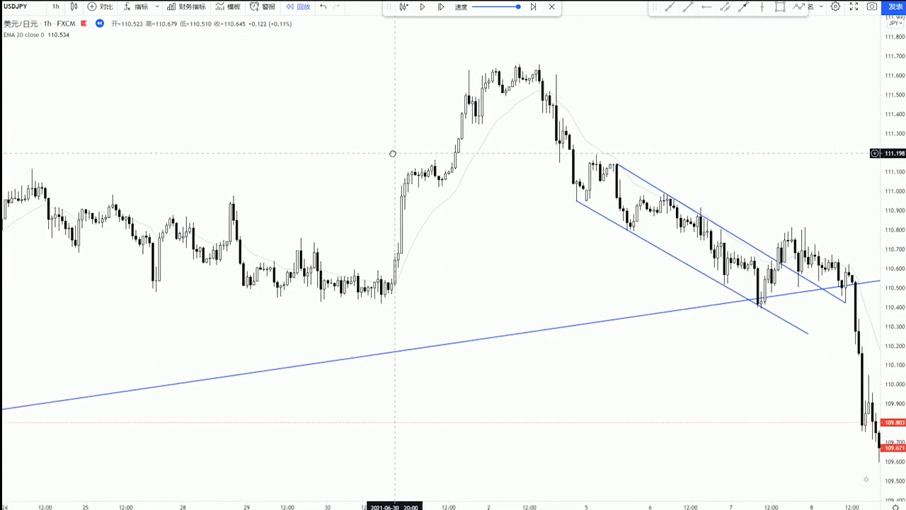
{"action": "scroll", "coordinate": [722, 140], "scroll_direction": "up", "scroll_amount": 2}
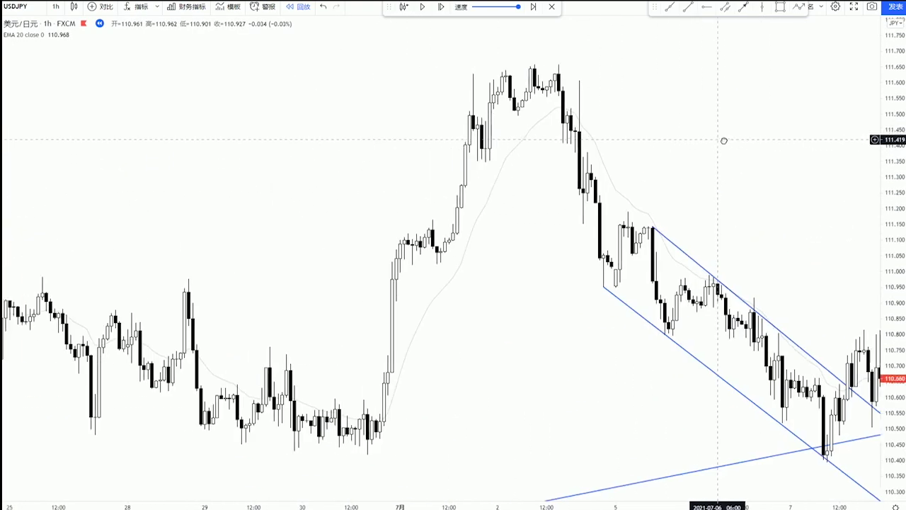
{"action": "scroll", "coordinate": [659, 146], "scroll_direction": "down", "scroll_amount": 2}
{"action": "left_click_drag", "start_coordinate": [657, 148], "coordinate": [543, 117]}
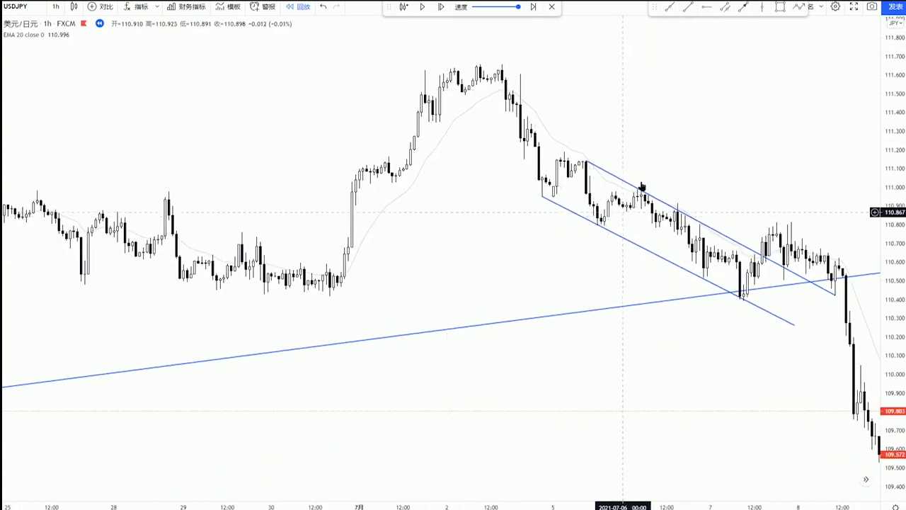
{"action": "left_click_drag", "start_coordinate": [643, 186], "coordinate": [572, 162]}
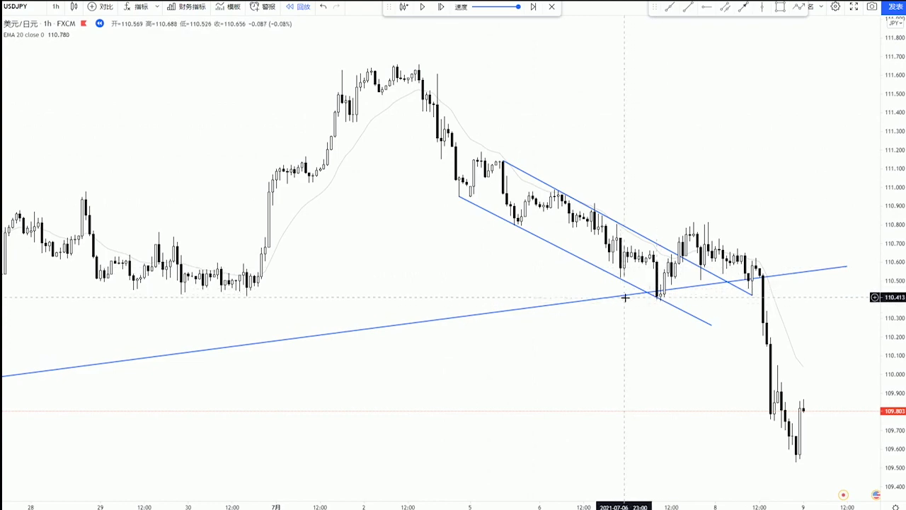
{"action": "scroll", "coordinate": [496, 326], "scroll_direction": "down", "scroll_amount": 8}
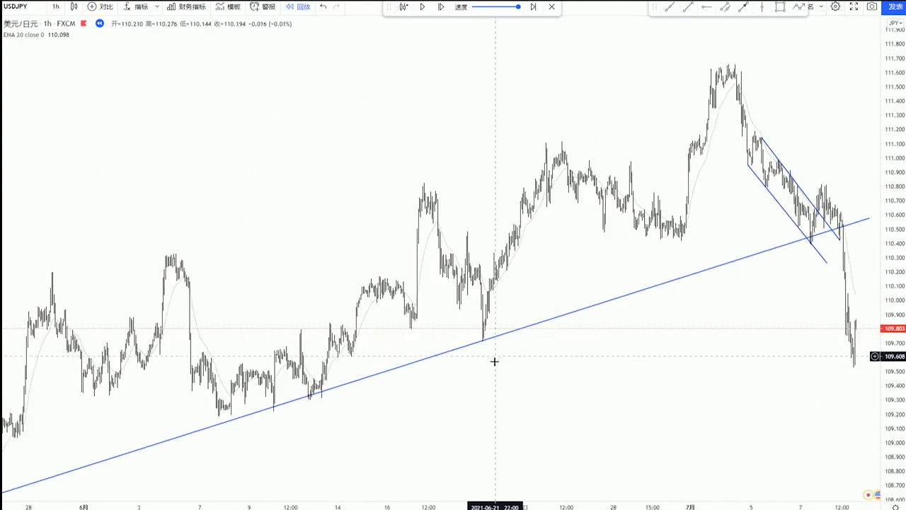
{"action": "scroll", "coordinate": [679, 322], "scroll_direction": "up", "scroll_amount": 6}
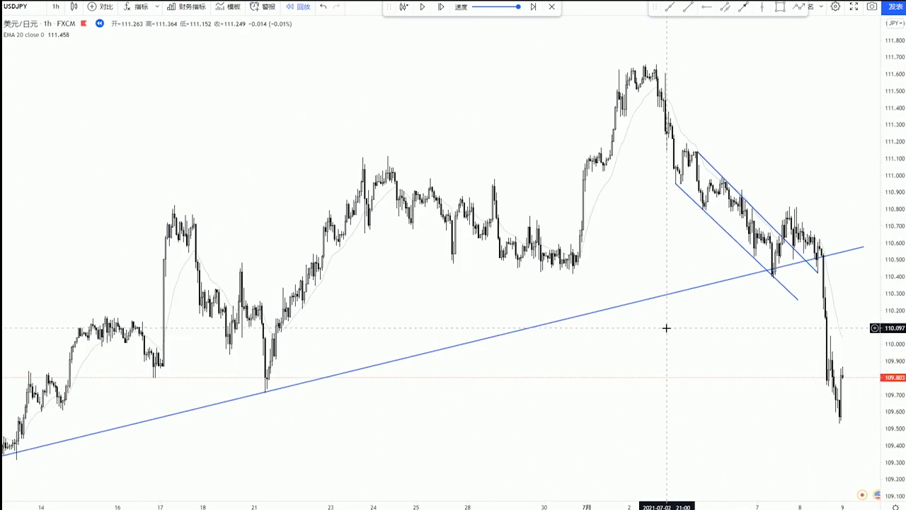
{"action": "scroll", "coordinate": [660, 333], "scroll_direction": "up", "scroll_amount": 2}
{"action": "scroll", "coordinate": [407, 297], "scroll_direction": "up", "scroll_amount": 1}
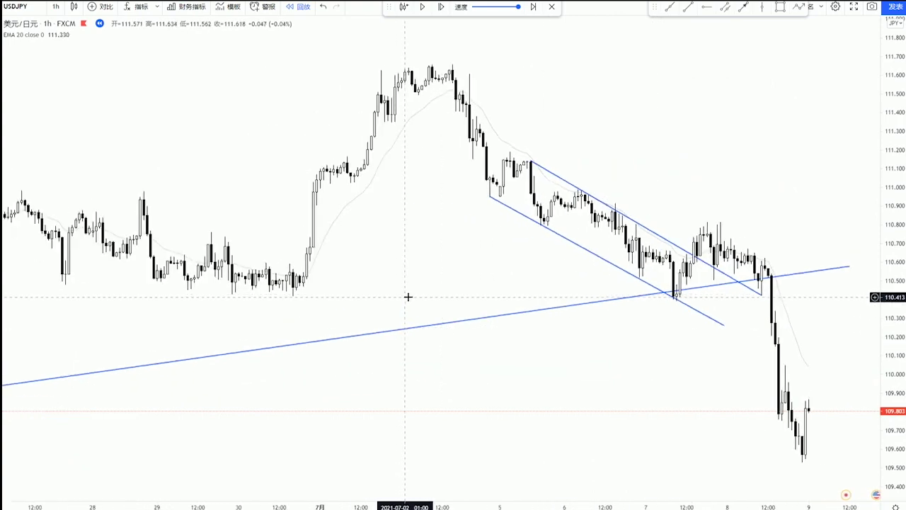
Step: Project the first decline from the 111.650 high onto the next swing high with a steep trendline, and remove it
{"action": "left_click", "coordinate": [455, 66]}
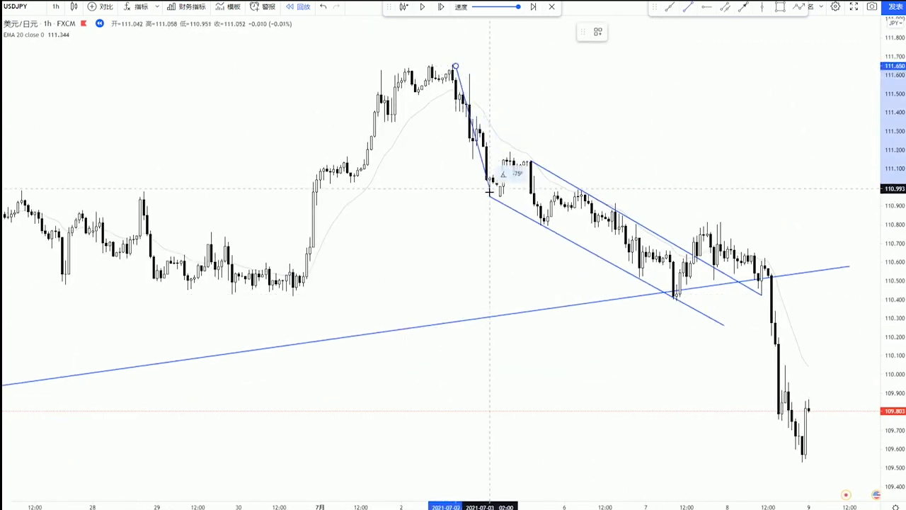
{"action": "left_click", "coordinate": [489, 195]}
{"action": "left_click_drag", "start_coordinate": [481, 162], "coordinate": [535, 250]}
{"action": "left_click", "coordinate": [563, 285]}
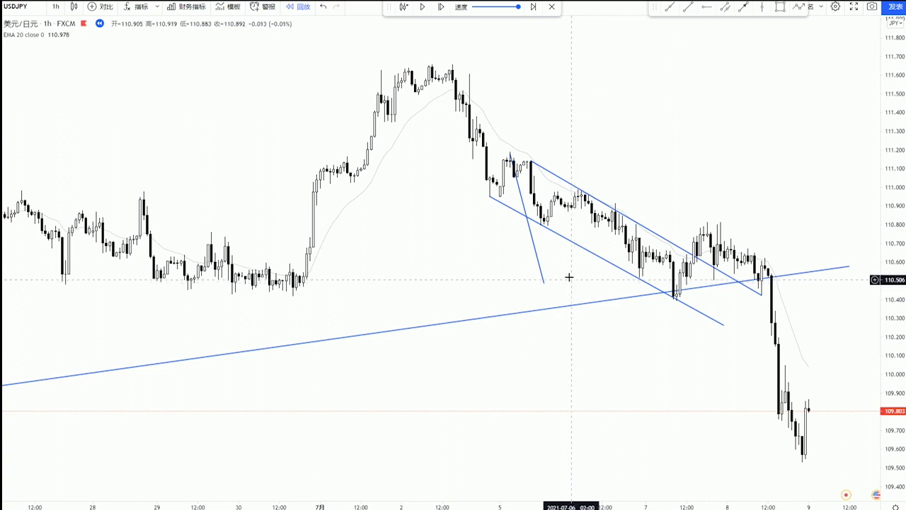
{"action": "left_click", "coordinate": [541, 270]}
{"action": "key", "text": "Delete"}
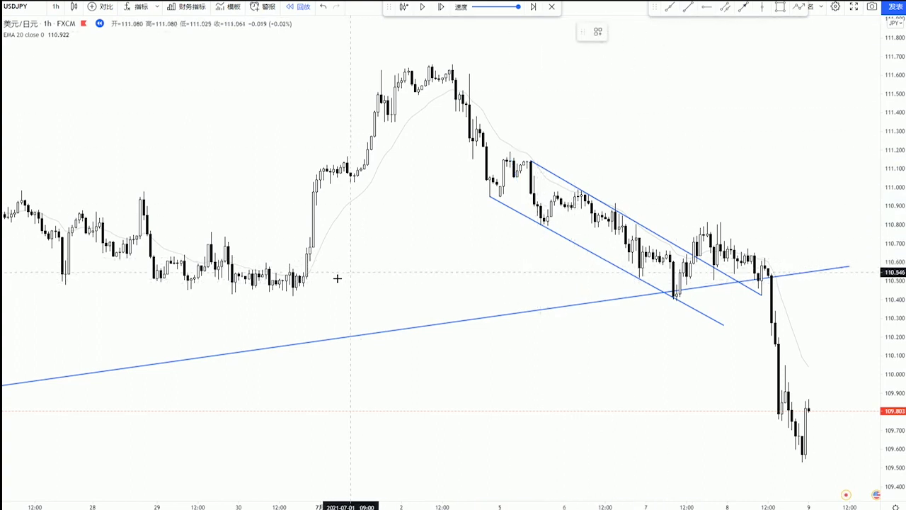
Step: Mark the June 30 support with a horizontal trendline at 110.453 reaching to July 9, and remove it
{"action": "left_click", "coordinate": [293, 289]}
{"action": "left_click", "coordinate": [833, 289]}
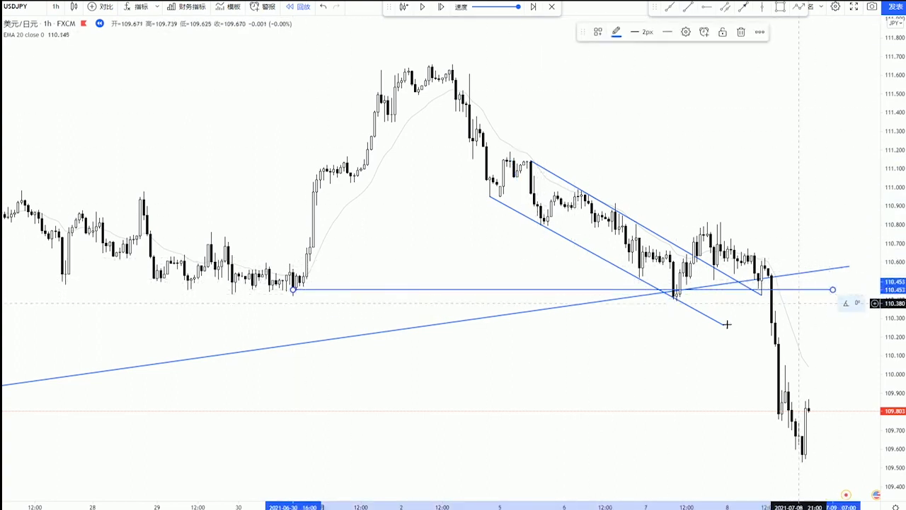
{"action": "left_click", "coordinate": [505, 290]}
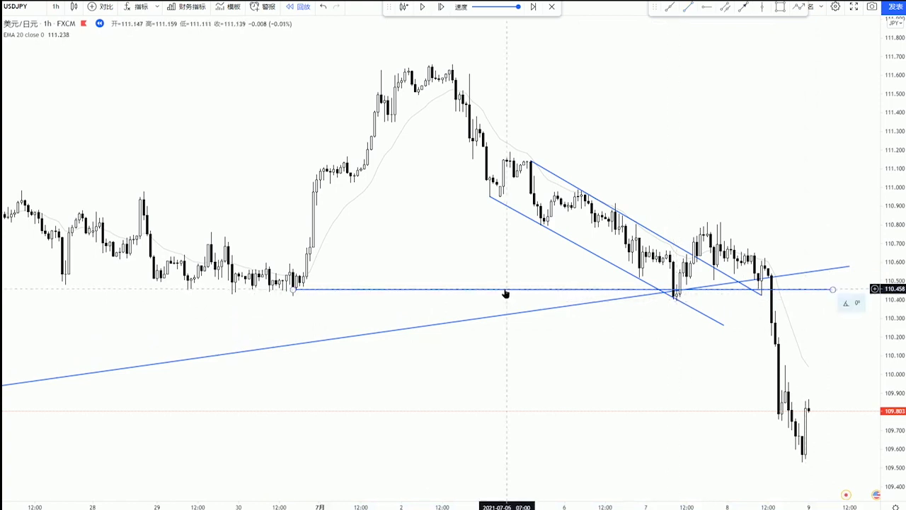
{"action": "key", "text": "Delete"}
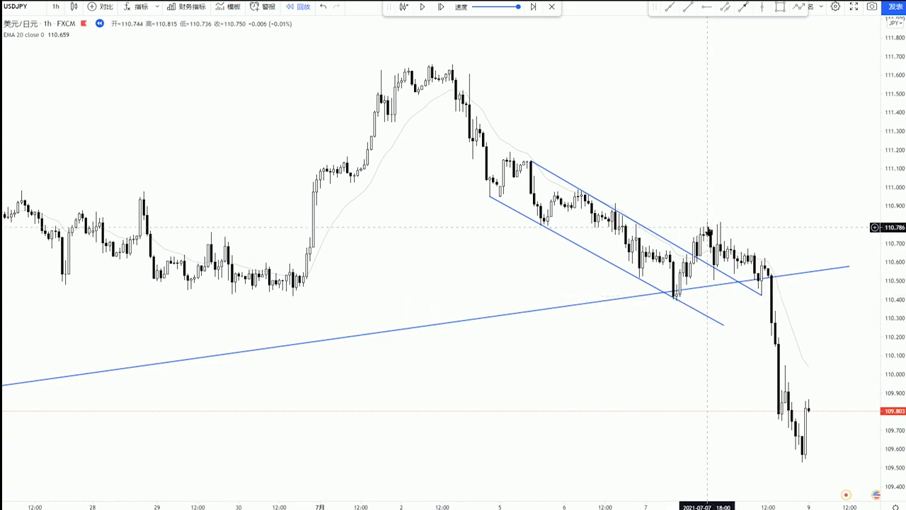
Step: Restart the bar replay from the July 8 candles just before the breakdown and play it forward
{"action": "scroll", "coordinate": [702, 319], "scroll_direction": "up", "scroll_amount": 4}
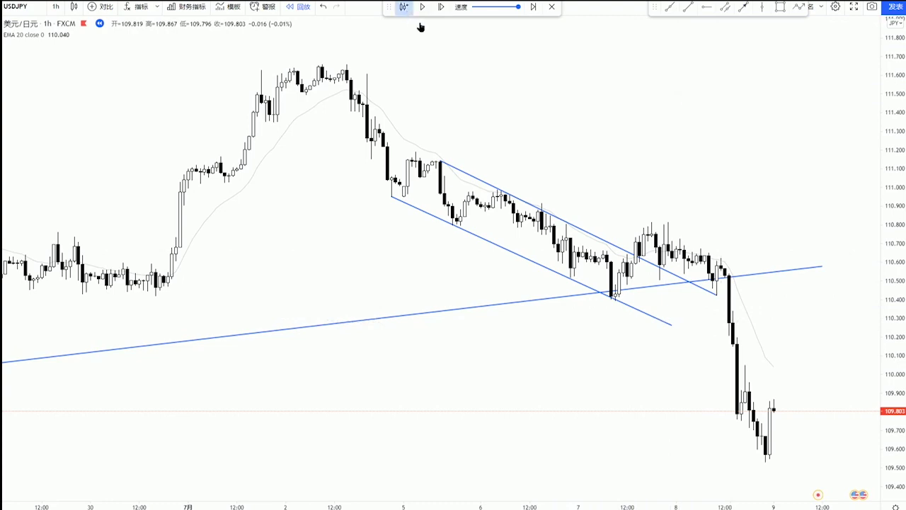
{"action": "left_click", "coordinate": [722, 389]}
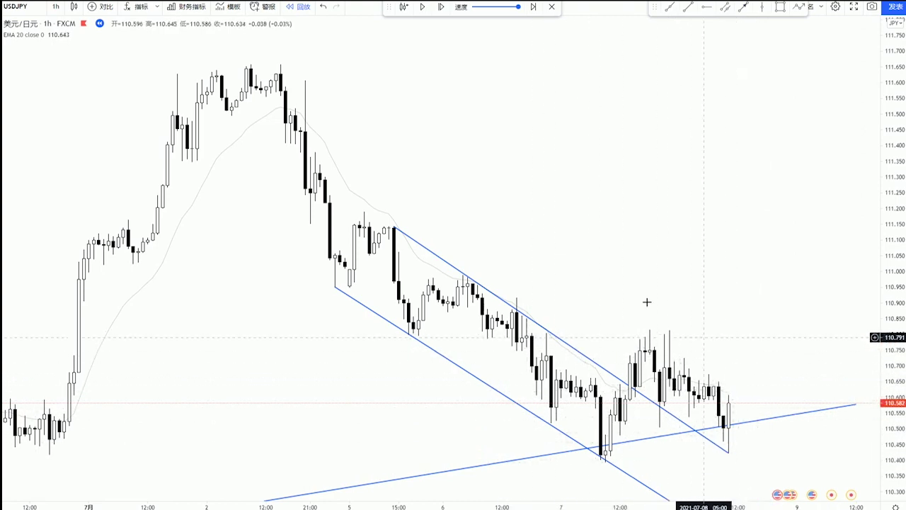
{"action": "left_click", "coordinate": [422, 7]}
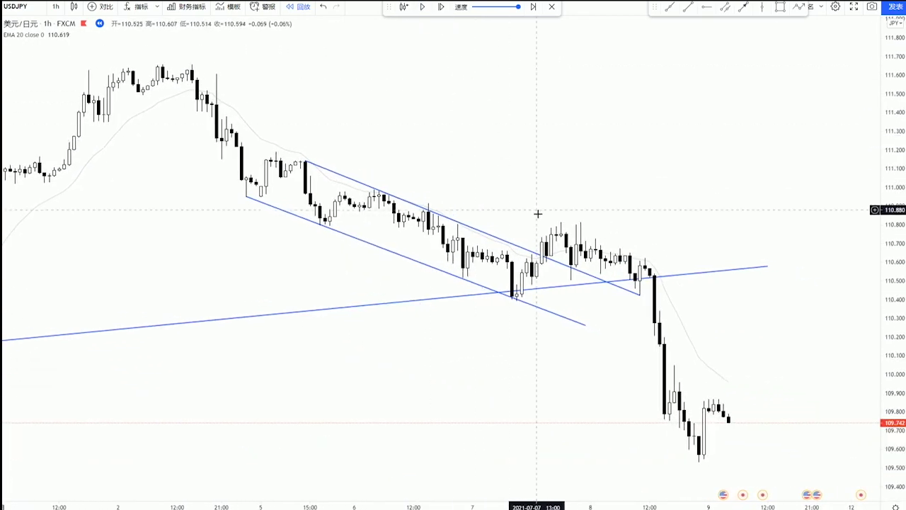
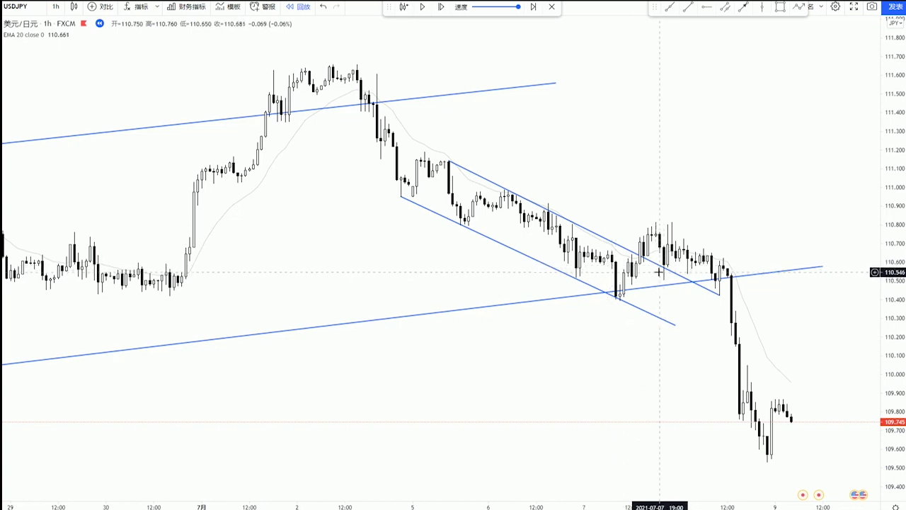
Step: Examine the large rising channel, the falling channel inside it and the July 8 breakdown below both
{"action": "scroll", "coordinate": [658, 272], "scroll_direction": "down", "scroll_amount": 6}
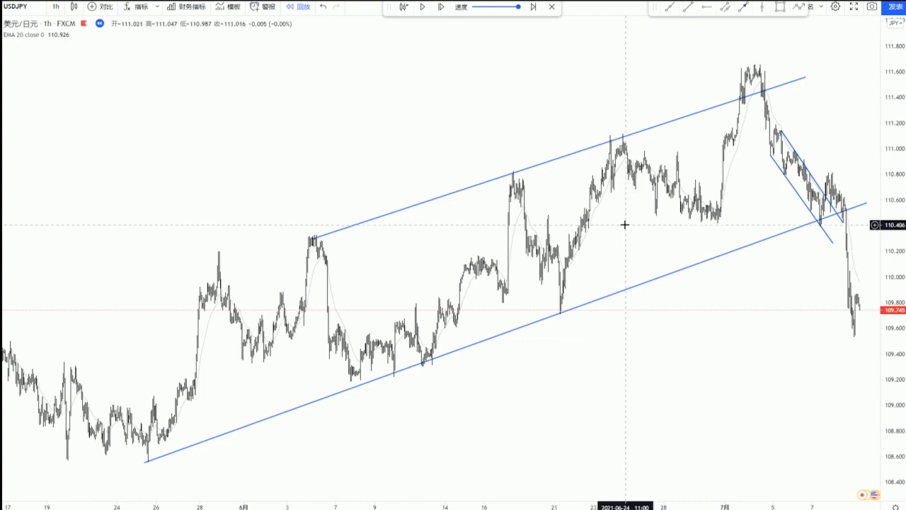
{"action": "scroll", "coordinate": [637, 220], "scroll_direction": "right", "scroll_amount": 2}
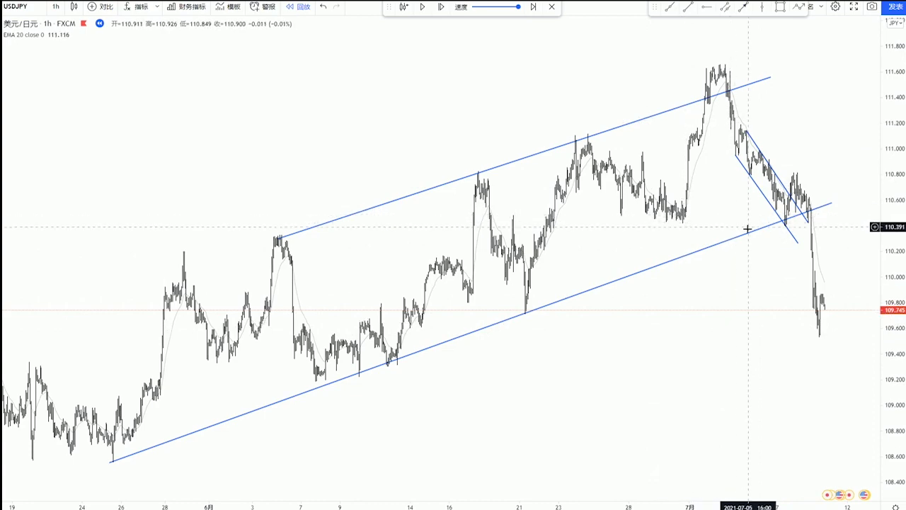
{"action": "scroll", "coordinate": [736, 231], "scroll_direction": "up", "scroll_amount": 4}
{"action": "scroll", "coordinate": [736, 237], "scroll_direction": "up", "scroll_amount": 3}
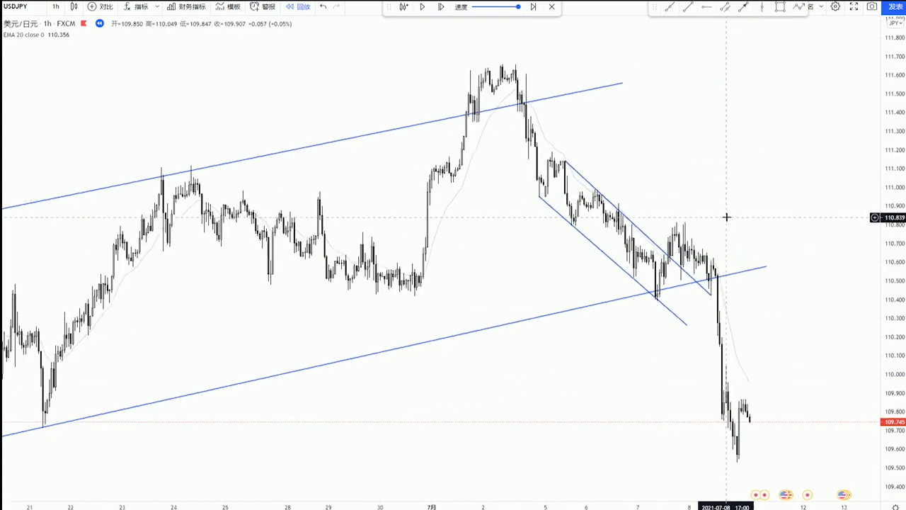
{"action": "scroll", "coordinate": [700, 203], "scroll_direction": "up", "scroll_amount": 3}
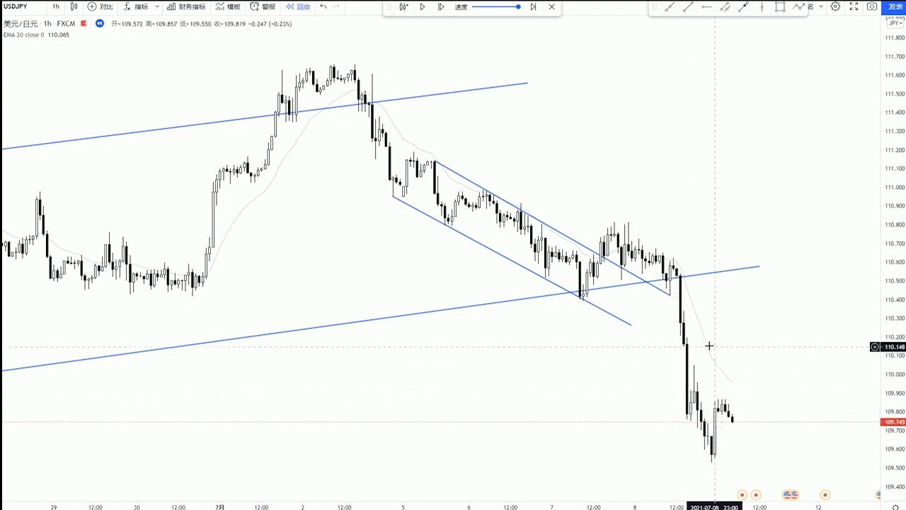
{"action": "scroll", "coordinate": [696, 342], "scroll_direction": "up", "scroll_amount": 2}
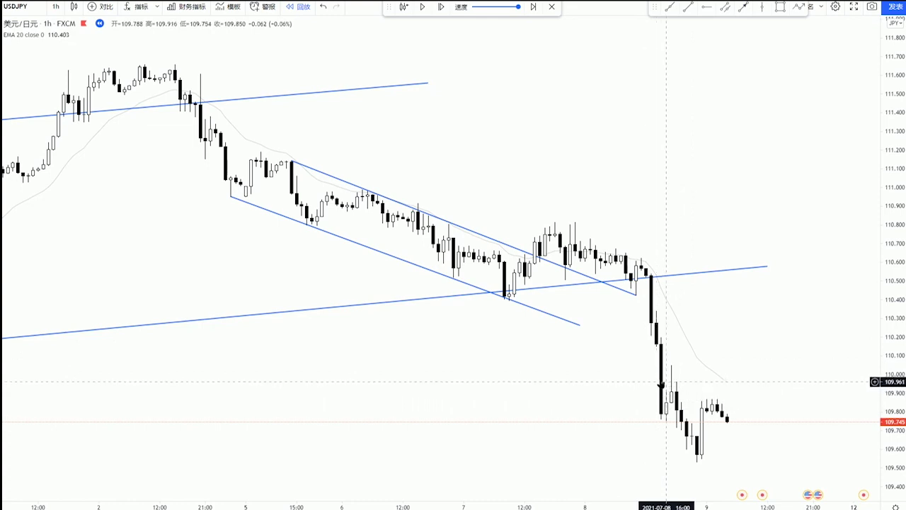
{"action": "scroll", "coordinate": [657, 376], "scroll_direction": "down", "scroll_amount": 2}
{"action": "left_click_drag", "start_coordinate": [674, 378], "coordinate": [645, 378]}
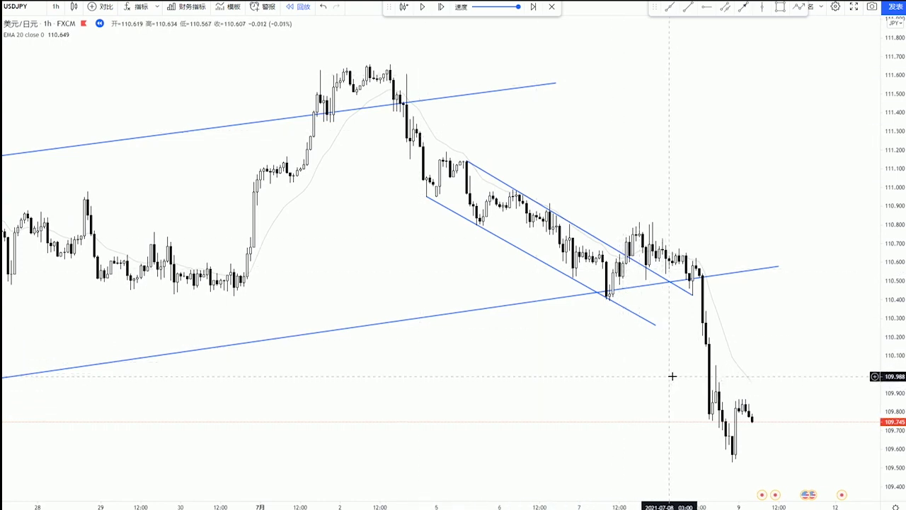
{"action": "scroll", "coordinate": [691, 360], "scroll_direction": "up", "scroll_amount": 2}
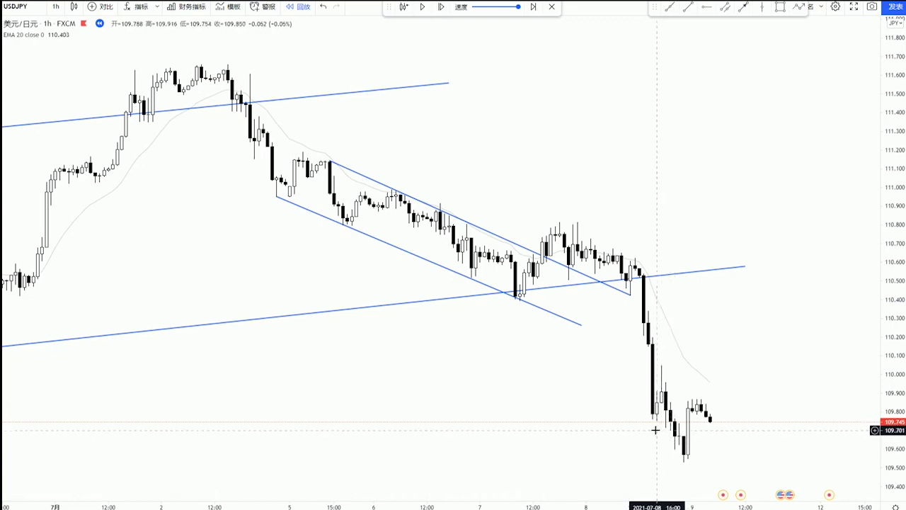
Step: Delete the lower and upper trendlines of the large rising channel
{"action": "left_click", "coordinate": [404, 306]}
{"action": "key", "text": "Delete"}
{"action": "left_click", "coordinate": [373, 94]}
{"action": "key", "text": "Delete"}
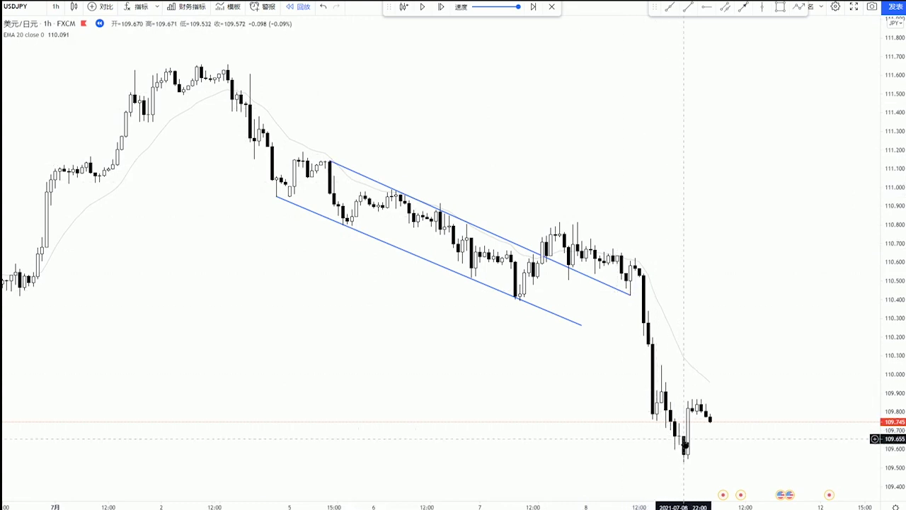
Step: Draw a horizontal trendline at about 110.395 from the July 7 low and extend its far end into July 12
{"action": "scroll", "coordinate": [747, 288], "scroll_direction": "up", "scroll_amount": 1}
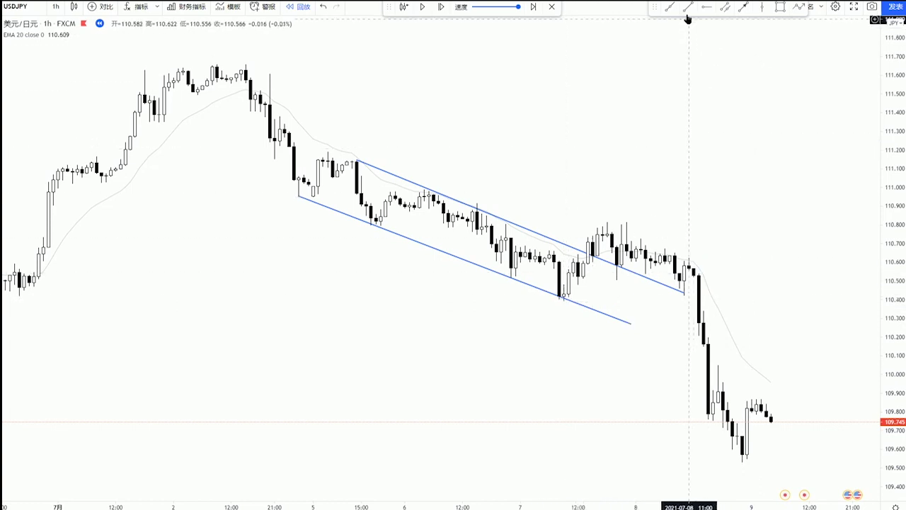
{"action": "left_click", "coordinate": [562, 300]}
{"action": "left_click", "coordinate": [872, 302]}
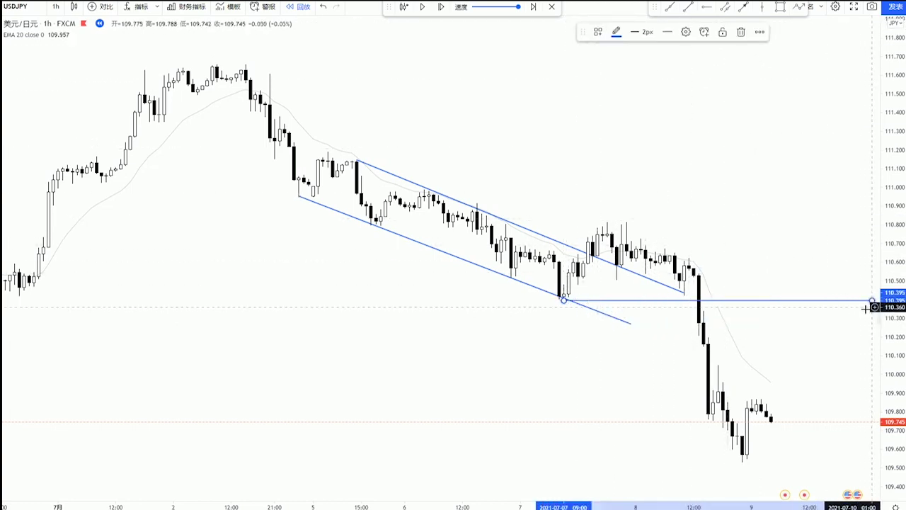
{"action": "scroll", "coordinate": [758, 243], "scroll_direction": "right", "scroll_amount": 5}
{"action": "left_click_drag", "start_coordinate": [746, 301], "coordinate": [808, 300]}
Step: Delete both trendlines of the falling channel
{"action": "left_click", "coordinate": [418, 234]}
{"action": "key", "text": "Delete"}
{"action": "left_click", "coordinate": [323, 254]}
{"action": "key", "text": "Delete"}
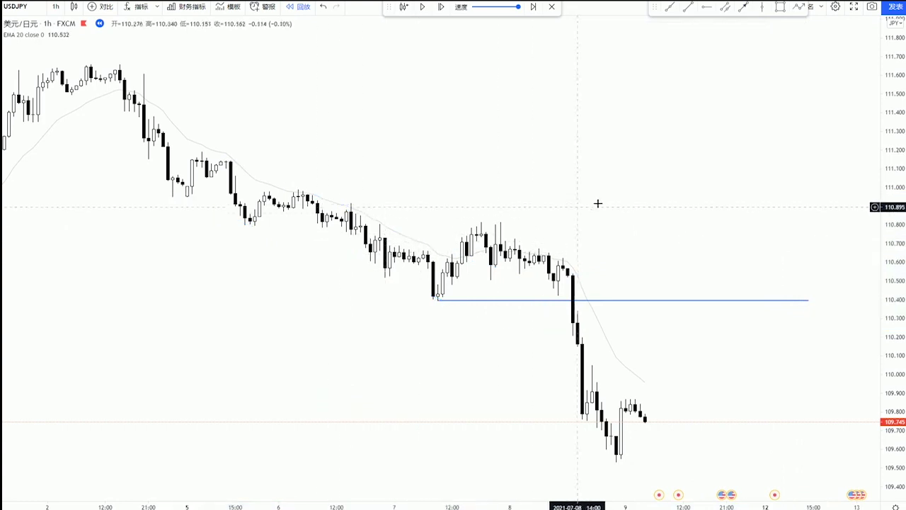
Step: Place a red down arrow above the July 13 10:00 candle at the horizontal resistance line
{"action": "scroll", "coordinate": [587, 205], "scroll_direction": "right", "scroll_amount": 1}
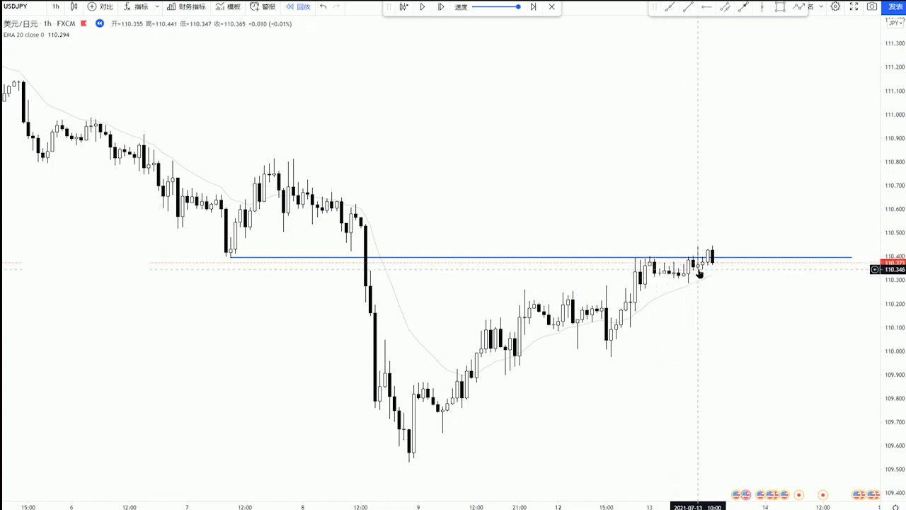
{"action": "left_click", "coordinate": [742, 10]}
{"action": "left_click", "coordinate": [698, 221]}
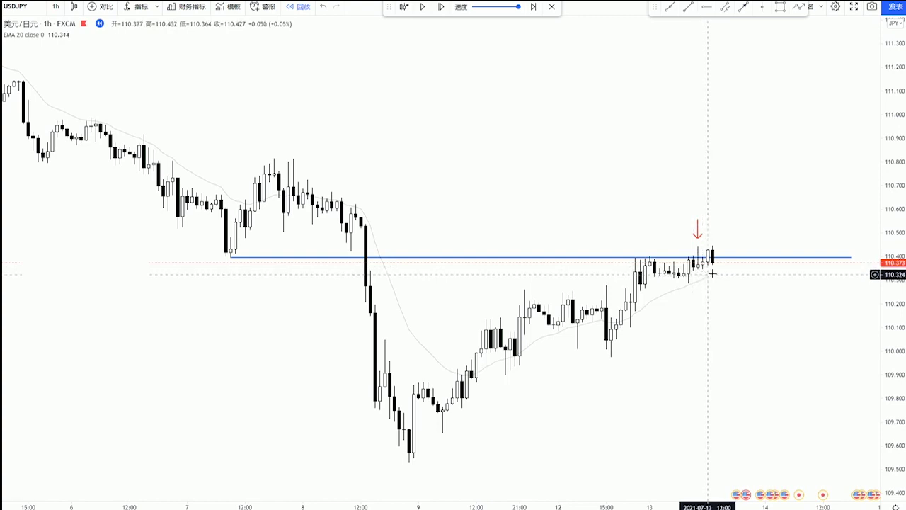
Step: Move the red down arrow above the July 13 13:00 candle at the horizontal resistance line
{"action": "left_click", "coordinate": [712, 234]}
{"action": "scroll", "coordinate": [722, 301], "scroll_direction": "up", "scroll_amount": 1}
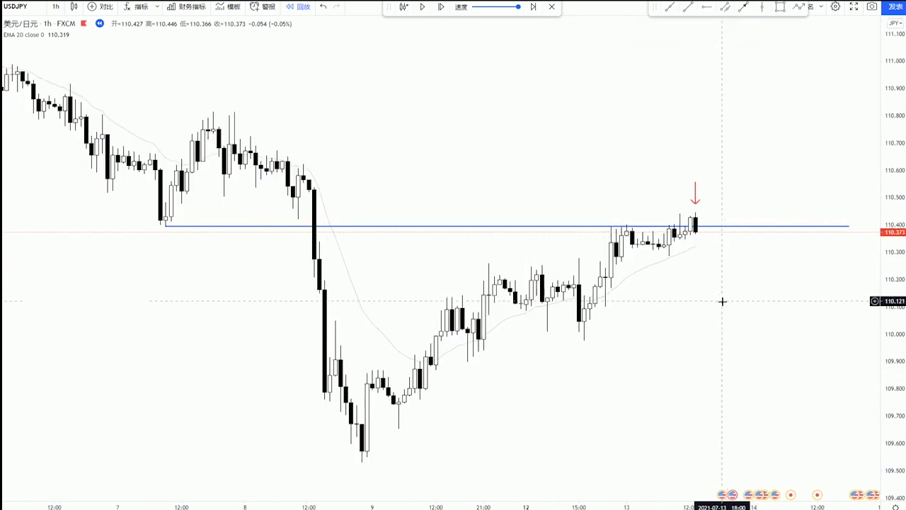
{"action": "scroll", "coordinate": [722, 301], "scroll_direction": "up", "scroll_amount": 1}
{"action": "scroll", "coordinate": [723, 300], "scroll_direction": "down", "scroll_amount": 1}
{"action": "scroll", "coordinate": [719, 298], "scroll_direction": "up", "scroll_amount": 1}
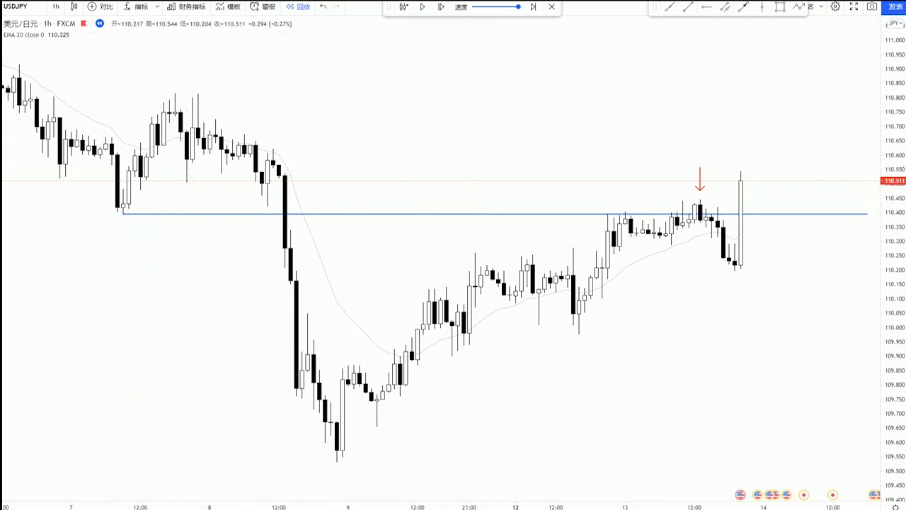
Step: Draw a horizontal trendline at about 110.815 from the July 7 swing high past July 14
{"action": "left_click", "coordinate": [175, 94]}
{"action": "left_click", "coordinate": [868, 95]}
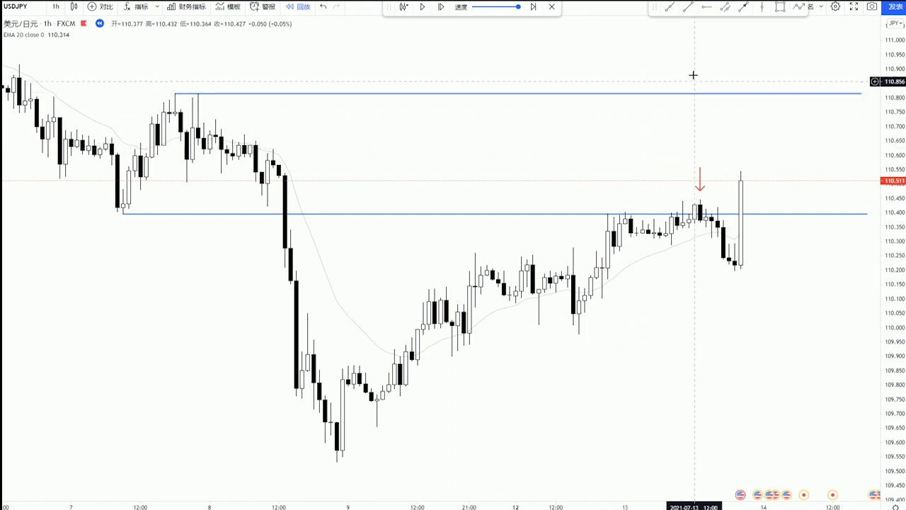
Step: Draw a rising channel with trendlines from the July 9 14:00 high (110.132) to 110.659 and the July 9 05:00 low (109.648) to about 110.414
{"action": "left_click", "coordinate": [685, 14]}
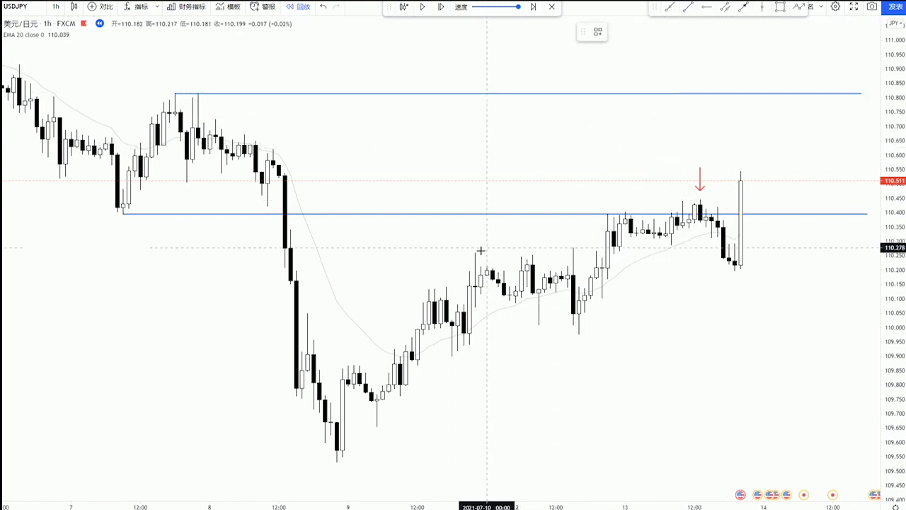
{"action": "left_click", "coordinate": [428, 290]}
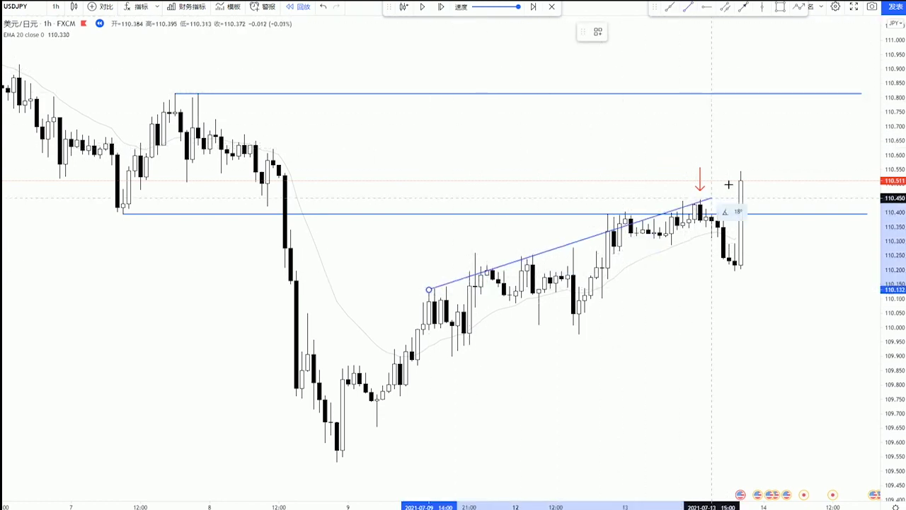
{"action": "left_click", "coordinate": [825, 138]}
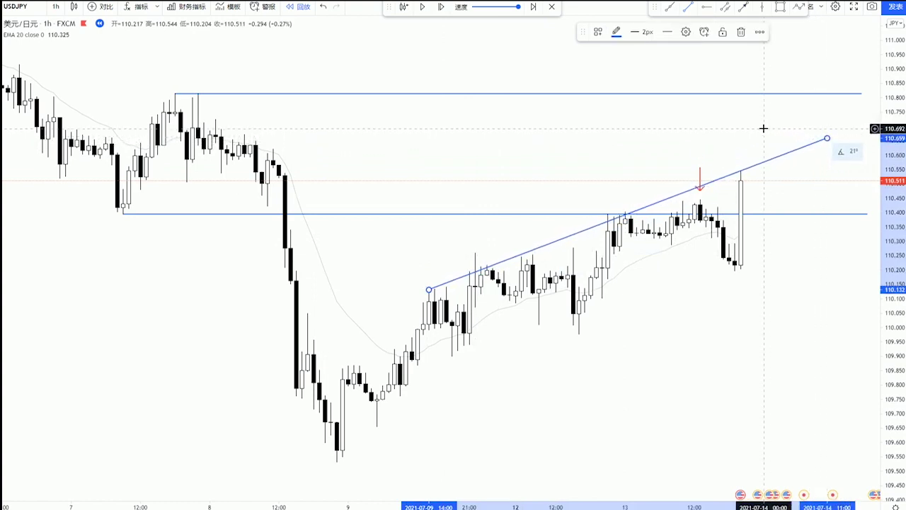
{"action": "left_click", "coordinate": [377, 428]}
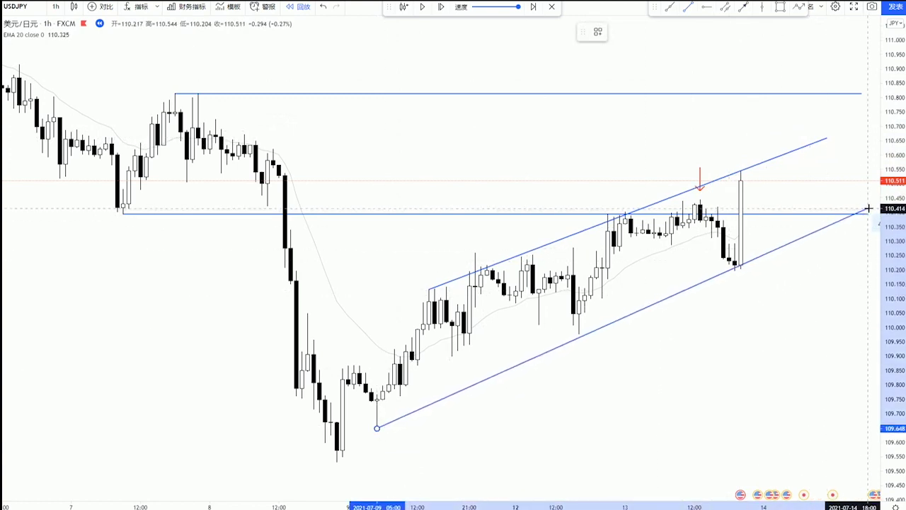
{"action": "left_click", "coordinate": [868, 208]}
{"action": "left_click_drag", "start_coordinate": [809, 372], "coordinate": [734, 376]}
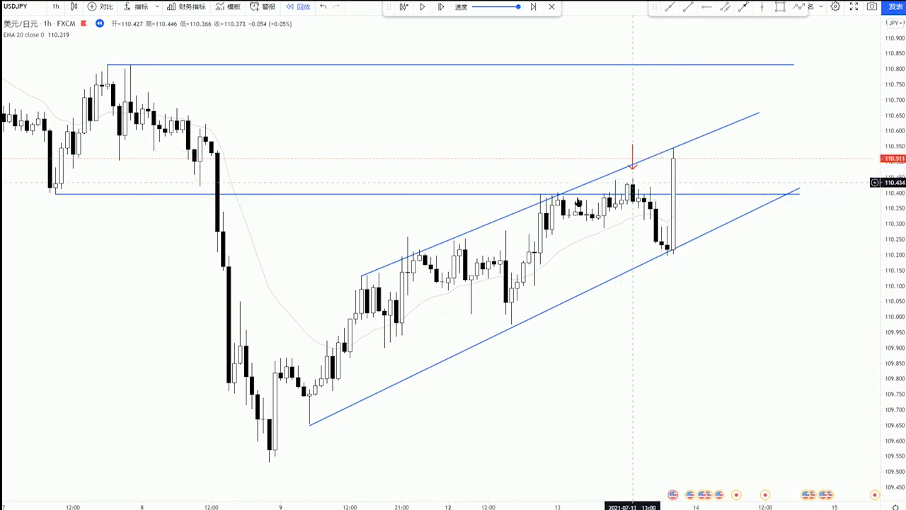
Step: Measure the price distance from the July 13 spike high on the channel's upper line to above the upper horizontal line
{"action": "left_click", "coordinate": [684, 150], "text": "shift"}
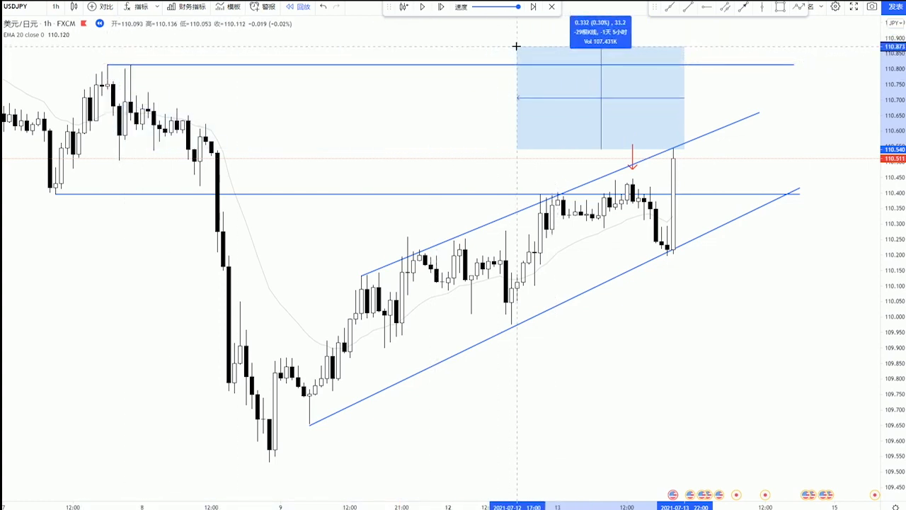
{"action": "left_click", "coordinate": [633, 135]}
{"action": "left_click", "coordinate": [362, 276]}
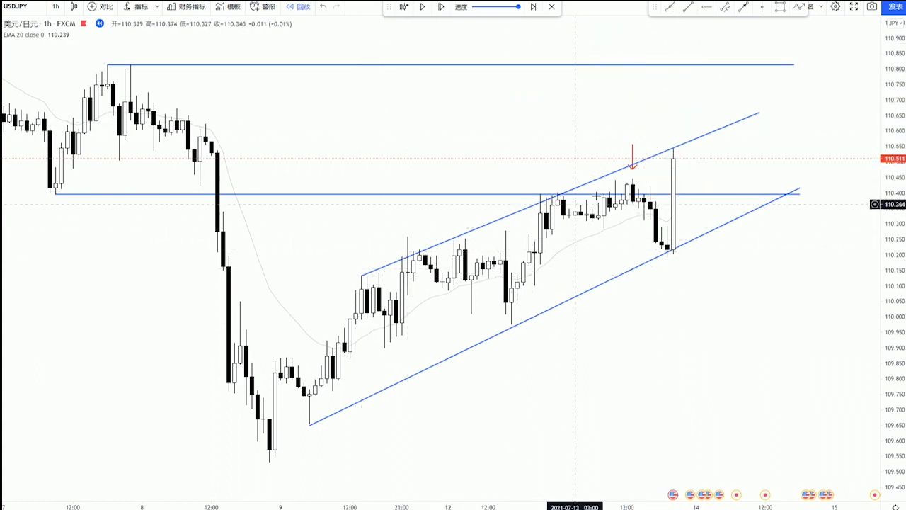
{"action": "left_click", "coordinate": [673, 143]}
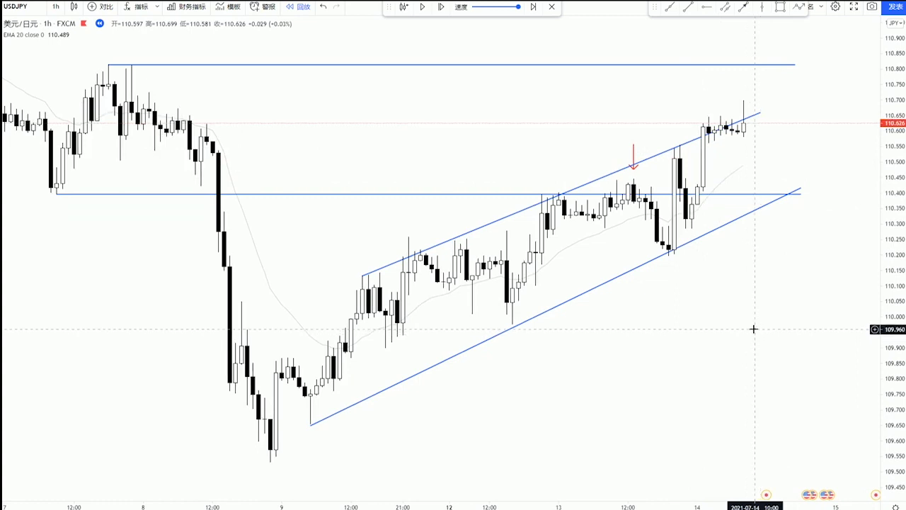
Step: Move the red down arrow above the July 13 20:00 spike candle and on to the July 14 01:00 breakout candle
{"action": "left_click_drag", "start_coordinate": [633, 155], "coordinate": [674, 129]}
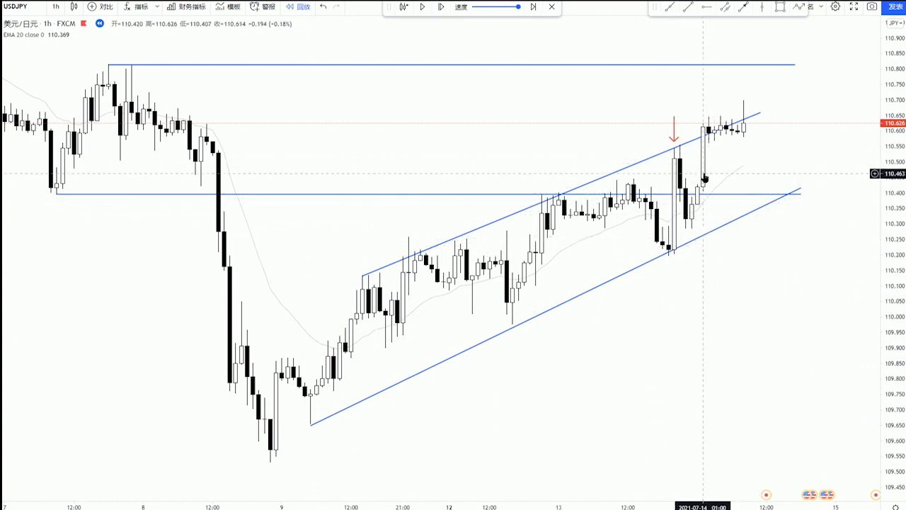
{"action": "left_click_drag", "start_coordinate": [674, 132], "coordinate": [703, 108]}
{"action": "left_click", "coordinate": [726, 162]}
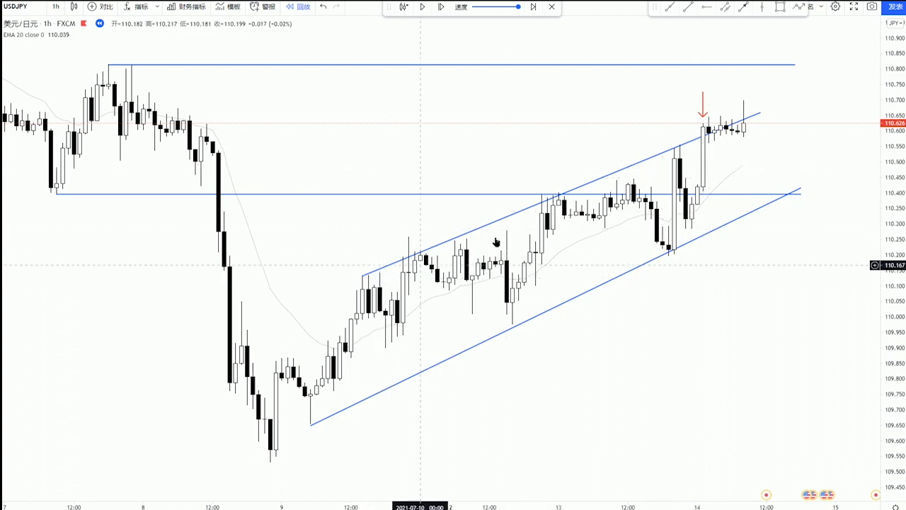
Step: Move the red down arrow above the long upper wick of the July 14 08:00 candle
{"action": "left_click", "coordinate": [495, 337]}
{"action": "left_click", "coordinate": [642, 282]}
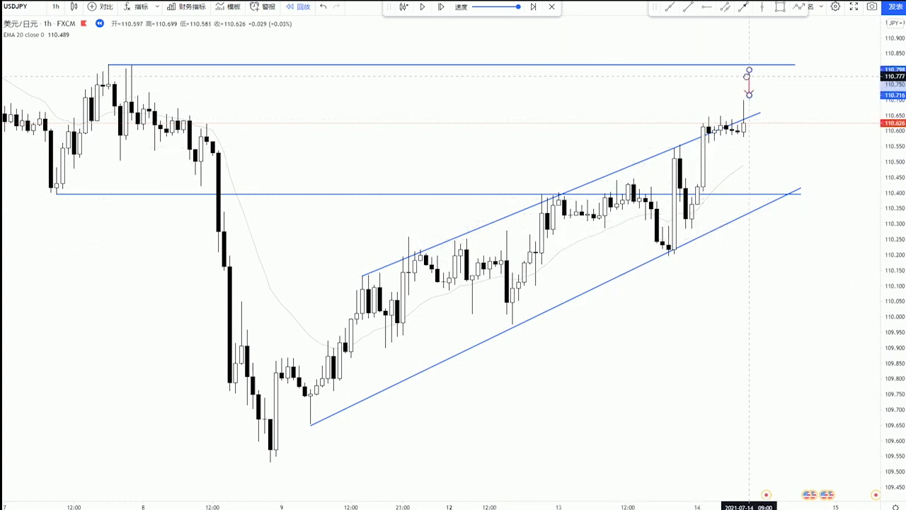
{"action": "left_click", "coordinate": [743, 80]}
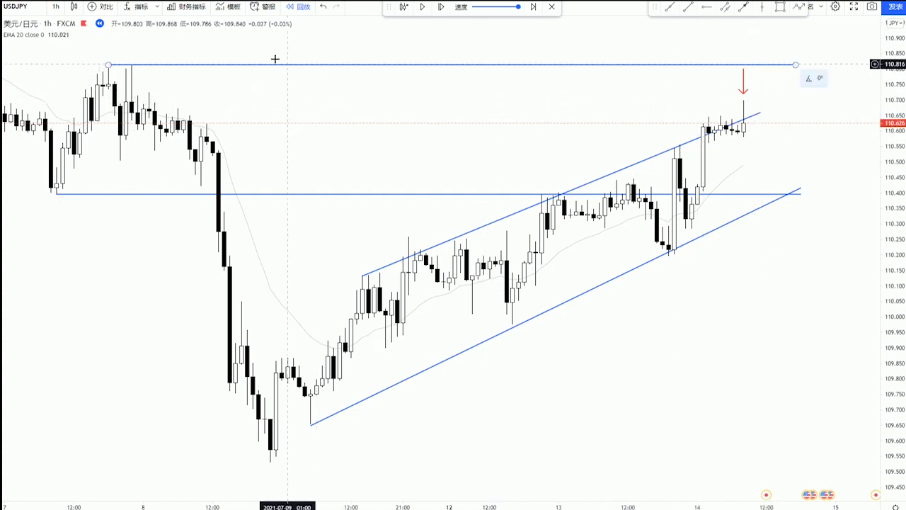
Step: Measure from the July 14 price of about 110.62 down to about 109.775 and up to above the upper horizontal line
{"action": "left_click", "coordinate": [771, 125], "text": "shift"}
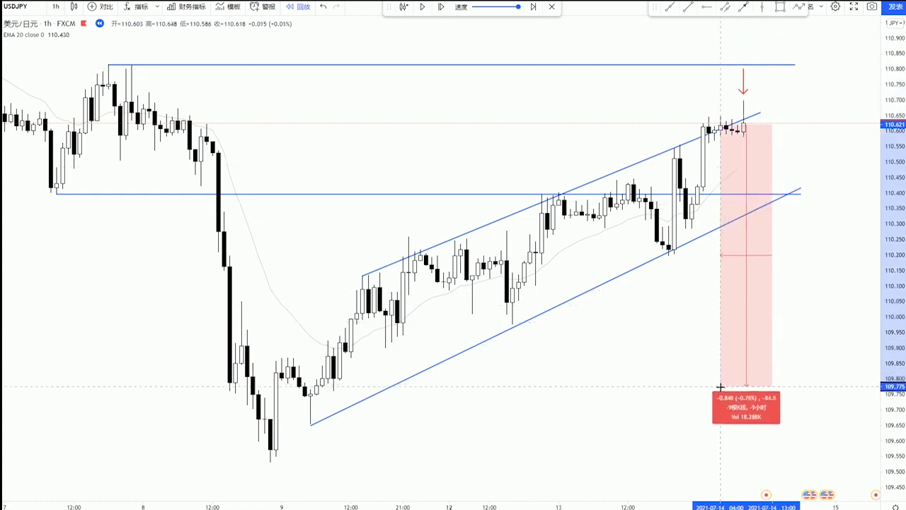
{"action": "left_click", "coordinate": [738, 331]}
{"action": "left_click", "coordinate": [771, 123]}
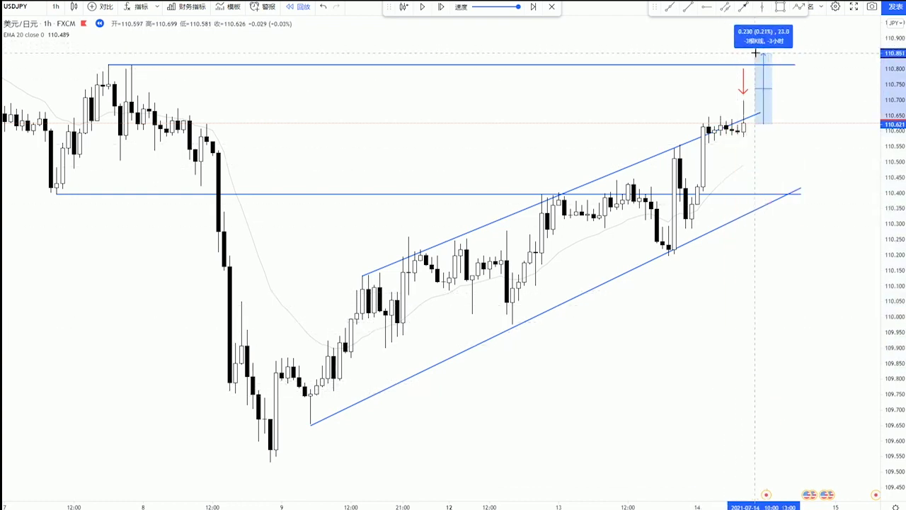
{"action": "key", "text": "Escape"}
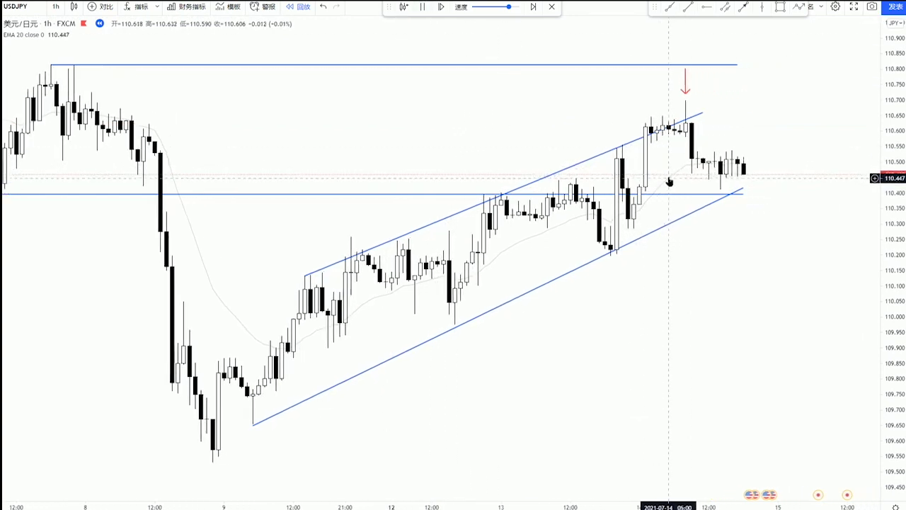
Step: Extend the rising channel's lower trendline up beyond the July 14 breakdown candle and pause the bar replay
{"action": "left_click", "coordinate": [733, 190]}
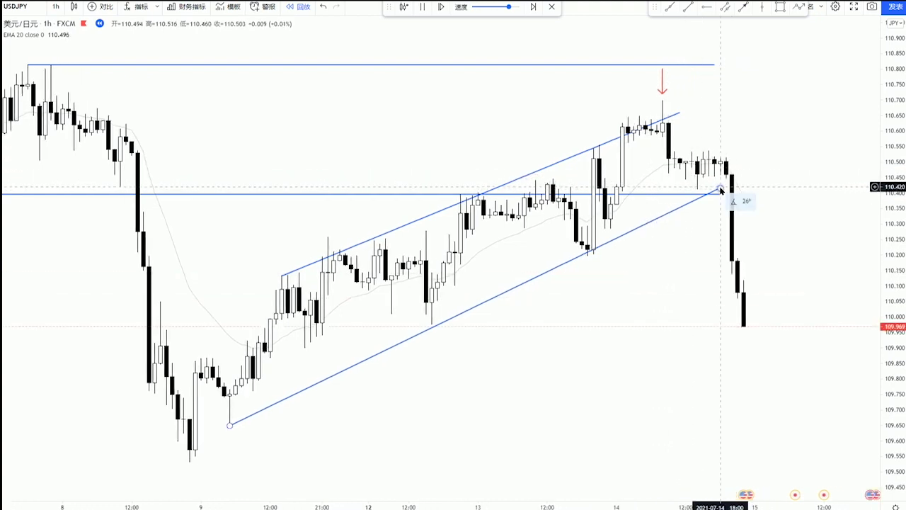
{"action": "left_click_drag", "start_coordinate": [727, 181], "coordinate": [839, 146]}
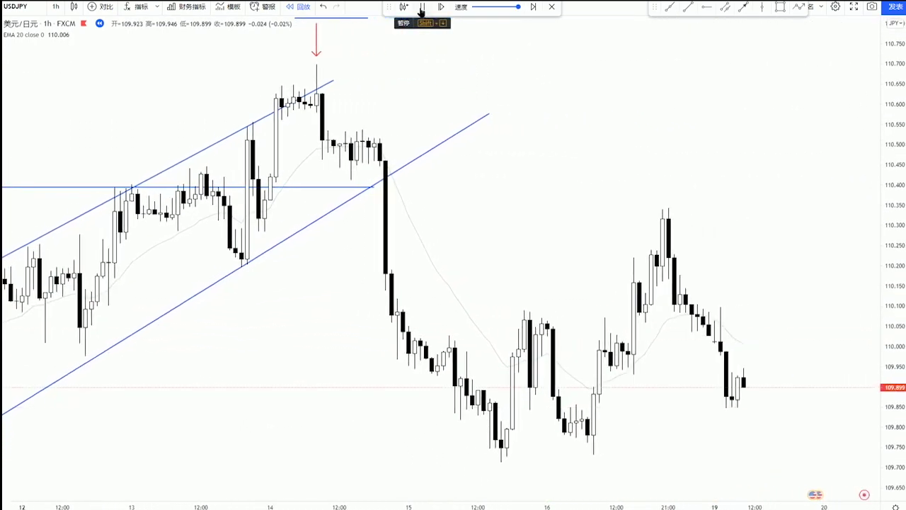
{"action": "left_click", "coordinate": [421, 8]}
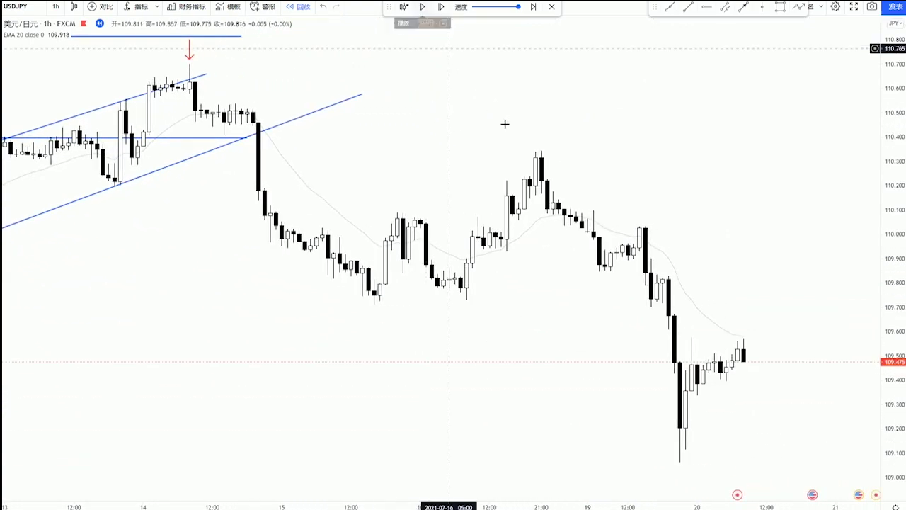
Step: Move the red down arrow off the July 14 entry candle into the empty space above the lower trendline's far end
{"action": "scroll", "coordinate": [516, 145], "scroll_direction": "down", "scroll_amount": 5}
{"action": "left_click_drag", "start_coordinate": [397, 262], "coordinate": [593, 265]}
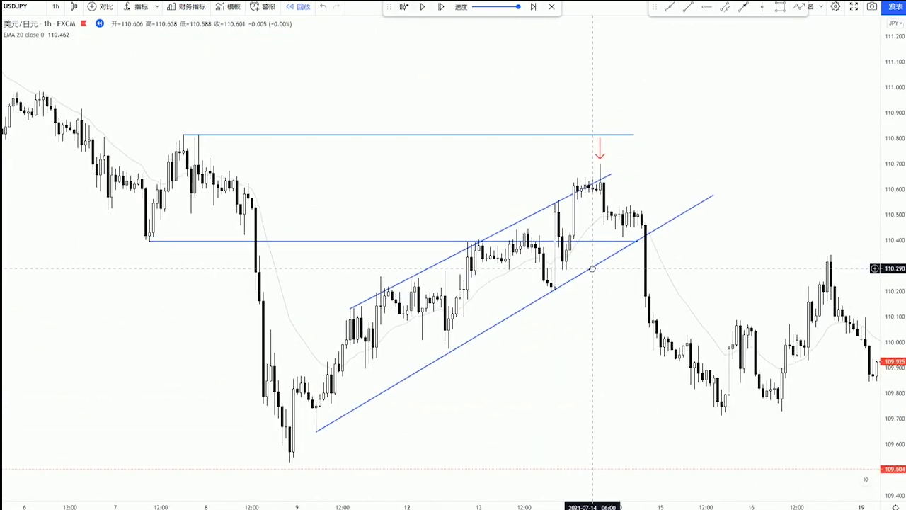
{"action": "left_click_drag", "start_coordinate": [728, 269], "coordinate": [509, 319]}
{"action": "scroll", "coordinate": [660, 263], "scroll_direction": "down", "scroll_amount": 3}
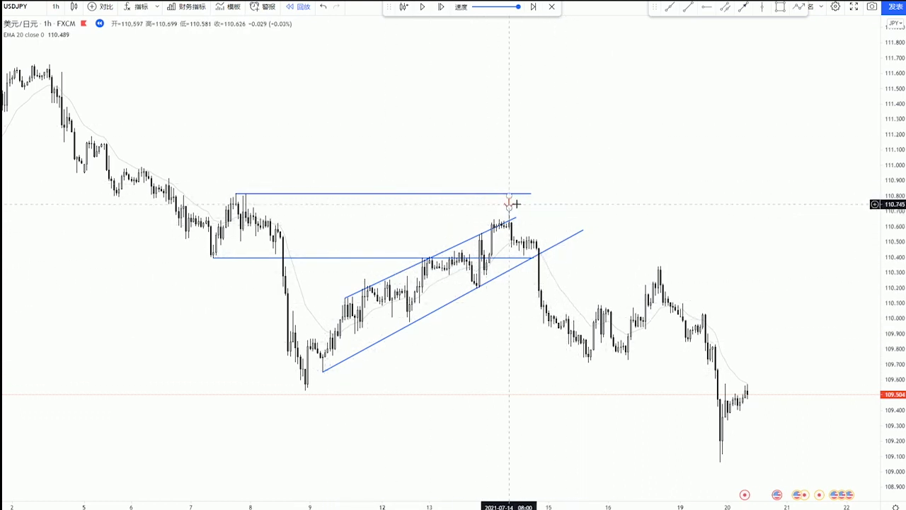
{"action": "left_click_drag", "start_coordinate": [508, 203], "coordinate": [588, 218]}
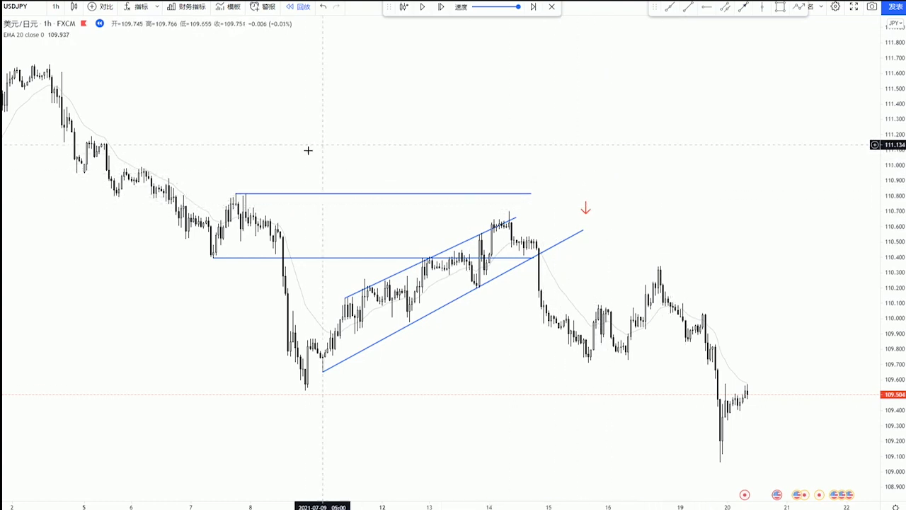
Step: Measure the price distance from the lower horizontal line at July 13 15:00 up to the upper horizontal line
{"action": "scroll", "coordinate": [382, 150], "scroll_direction": "left", "scroll_amount": 3}
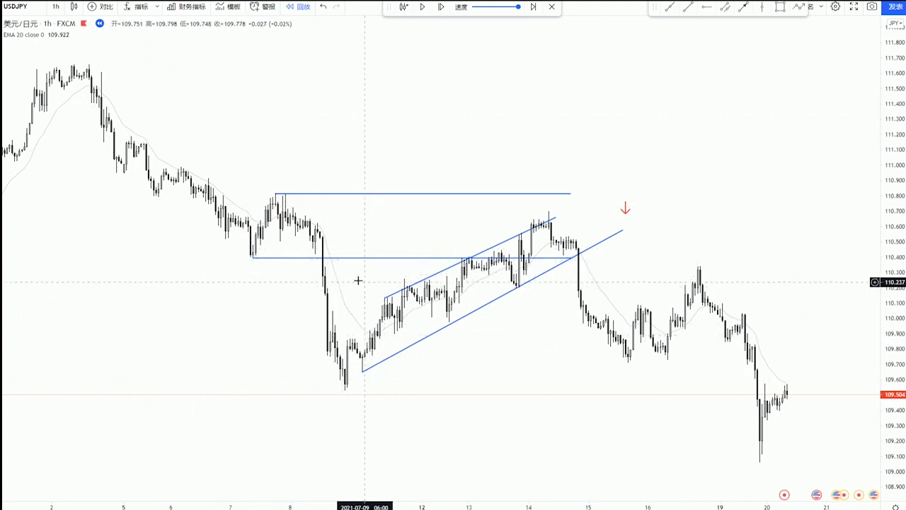
{"action": "left_click", "coordinate": [252, 259]}
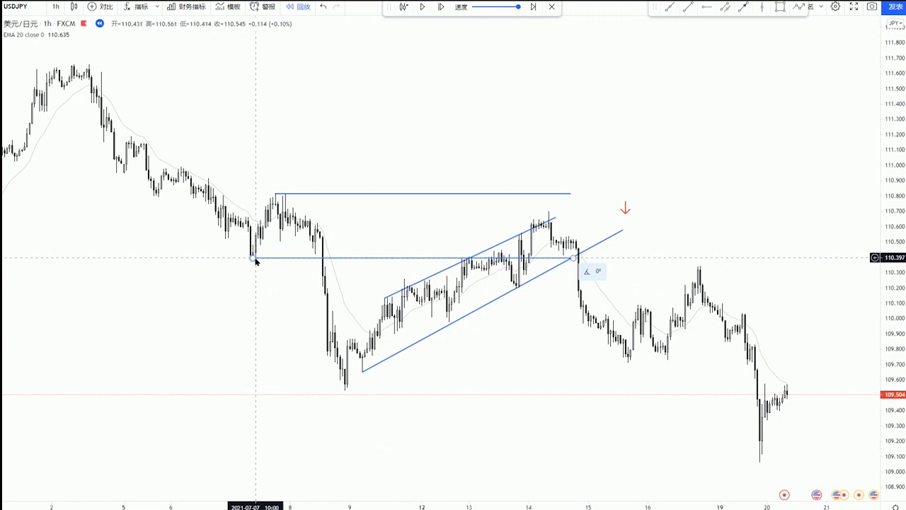
{"action": "left_click", "coordinate": [324, 262]}
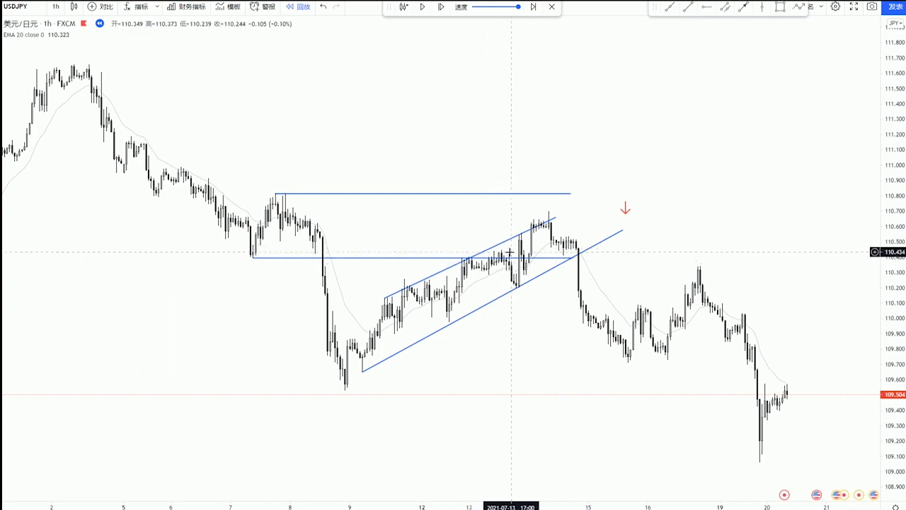
{"action": "left_click", "coordinate": [507, 259], "text": "shift"}
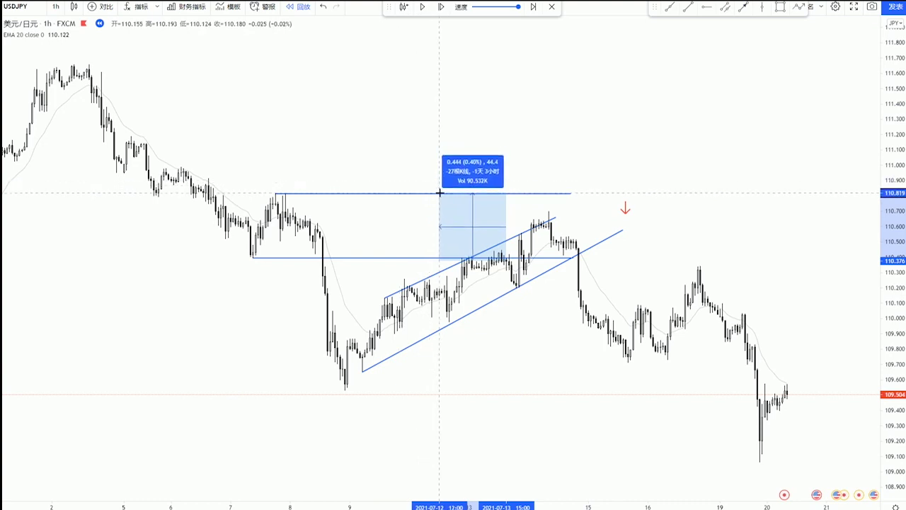
{"action": "left_click", "coordinate": [524, 232]}
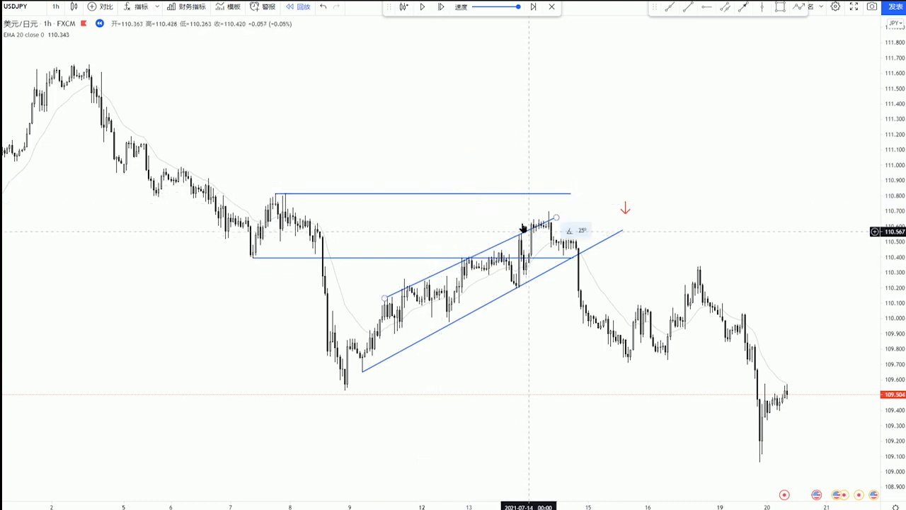
Step: Measure the price distance from about 110.533 near the channel's upper line at July 13 23:00 to about 110.890
{"action": "left_click", "coordinate": [386, 182]}
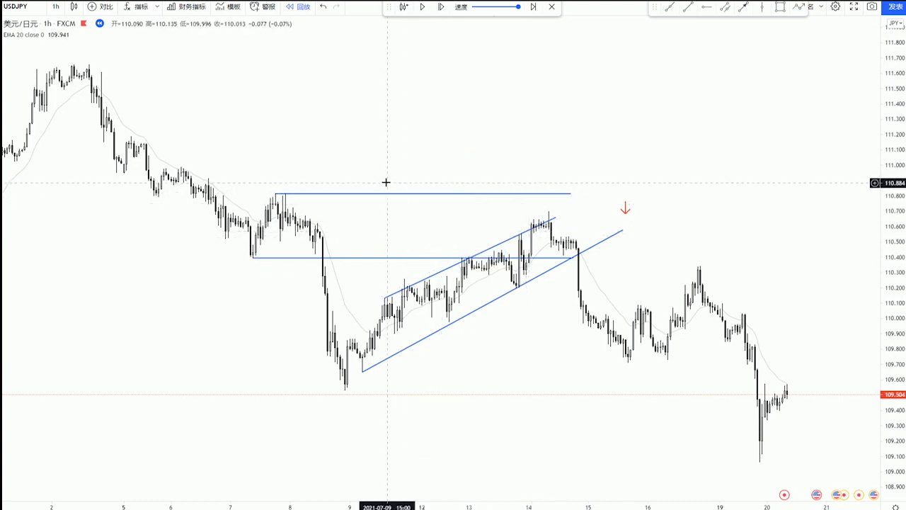
{"action": "left_click", "coordinate": [526, 236], "text": "shift"}
{"action": "left_click", "coordinate": [431, 182]}
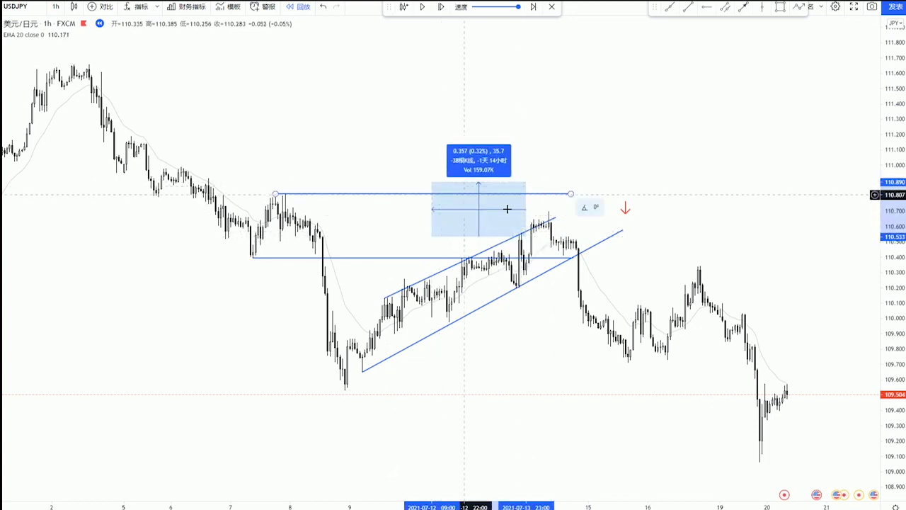
{"action": "left_click", "coordinate": [544, 202]}
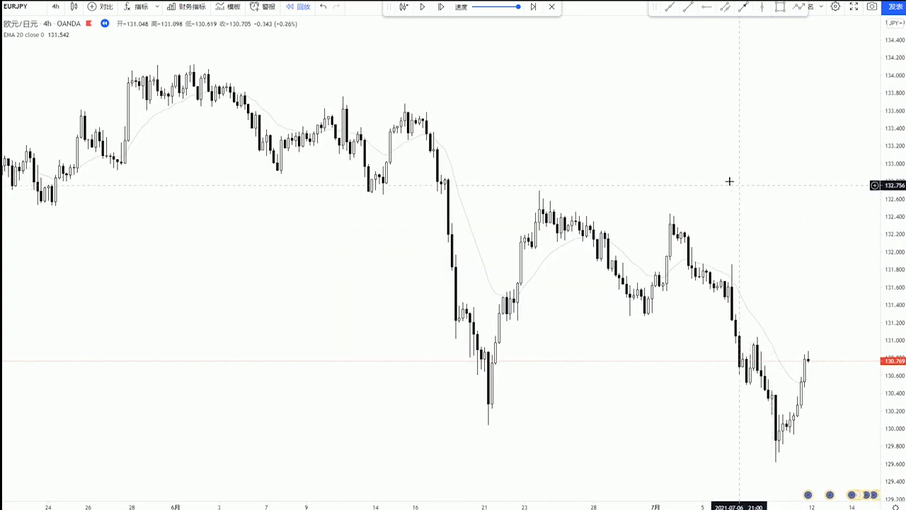
Step: Draw a horizontal line at about 132.67 from the June 14 low across the June 23 high to about July 9
{"action": "mouse_move", "coordinate": [57, 36]}
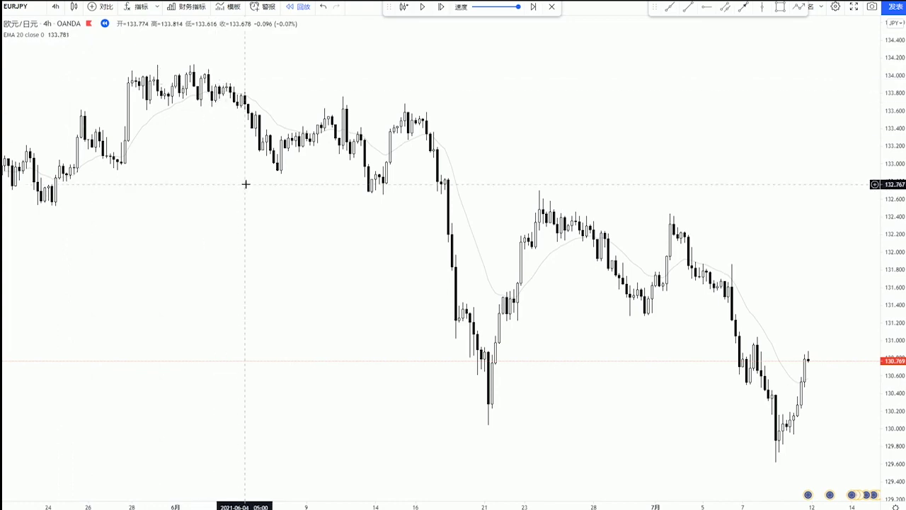
{"action": "left_click_drag", "start_coordinate": [230, 233], "coordinate": [524, 231]}
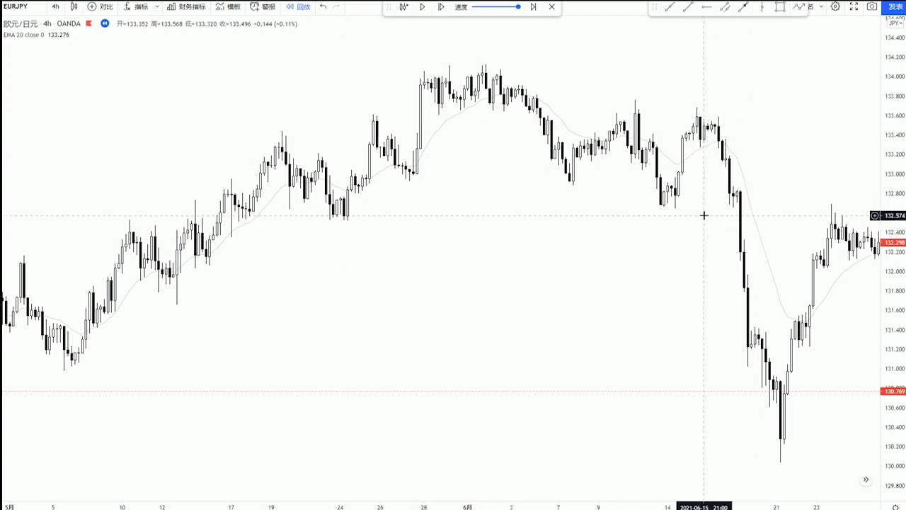
{"action": "left_click_drag", "start_coordinate": [712, 213], "coordinate": [478, 228]}
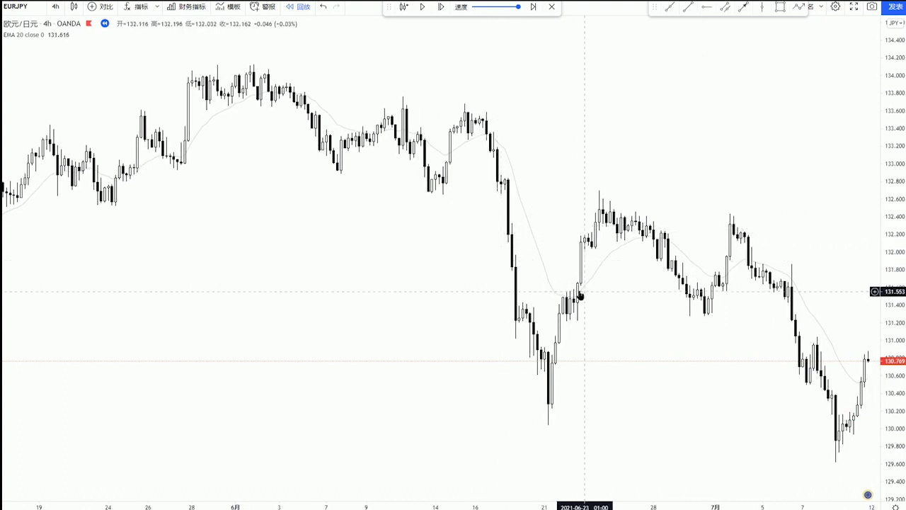
{"action": "left_click_drag", "start_coordinate": [562, 257], "coordinate": [516, 257]}
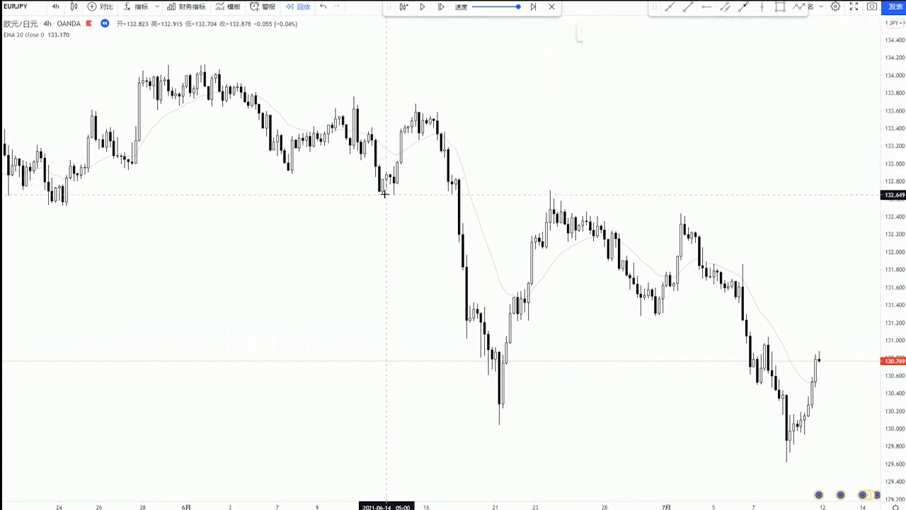
{"action": "left_click_drag", "start_coordinate": [380, 192], "coordinate": [793, 192]}
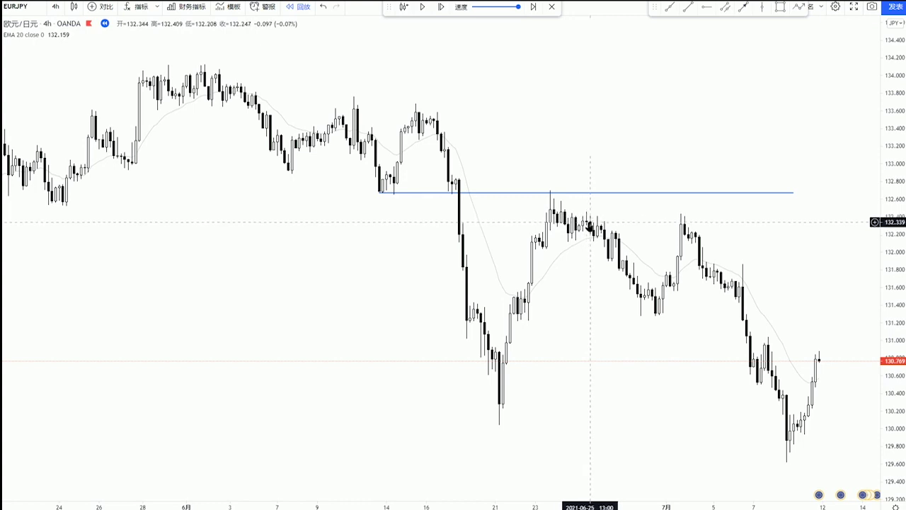
Step: Measure the price distance upward from the June 21 low, starting at about 130.088
{"action": "scroll", "coordinate": [579, 309], "scroll_direction": "right", "scroll_amount": 3}
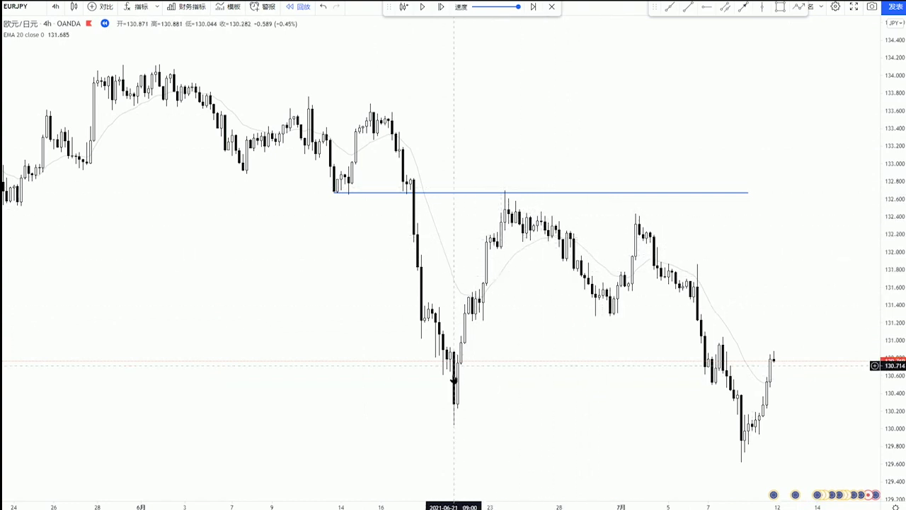
{"action": "left_click", "coordinate": [457, 420], "text": "shift"}
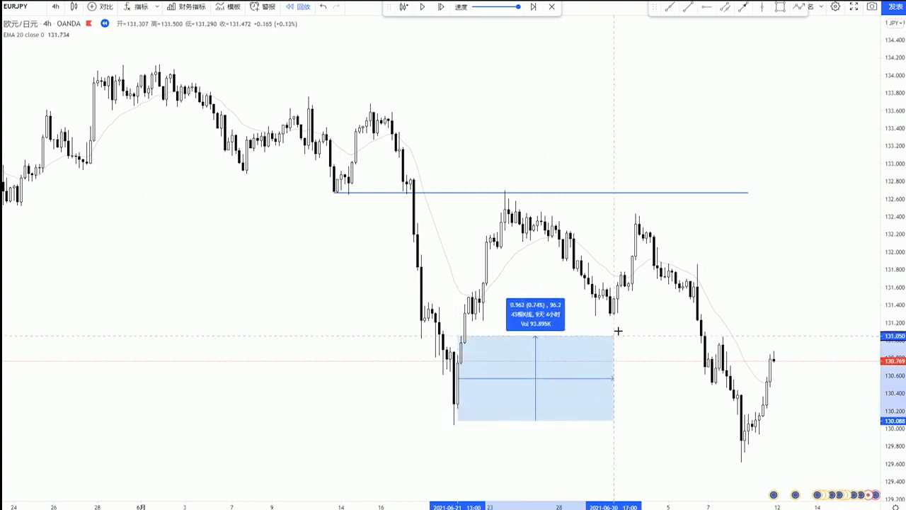
{"action": "left_click", "coordinate": [635, 330]}
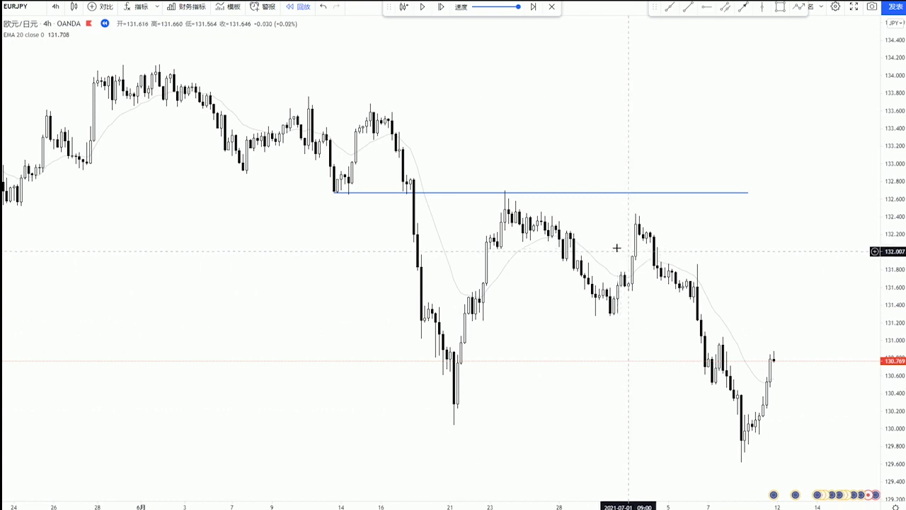
Step: Switch the EURJPY chart to the daily interval
{"action": "left_click", "coordinate": [55, 7]}
{"action": "left_click", "coordinate": [69, 272]}
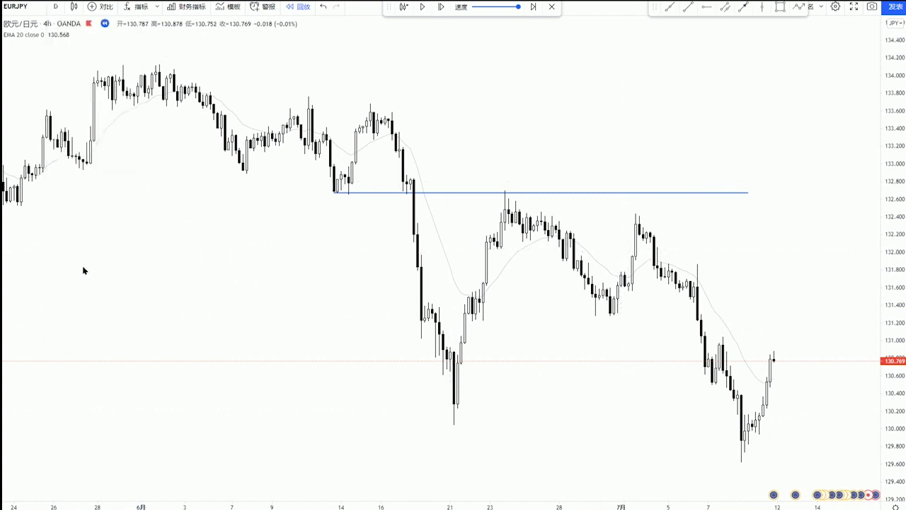